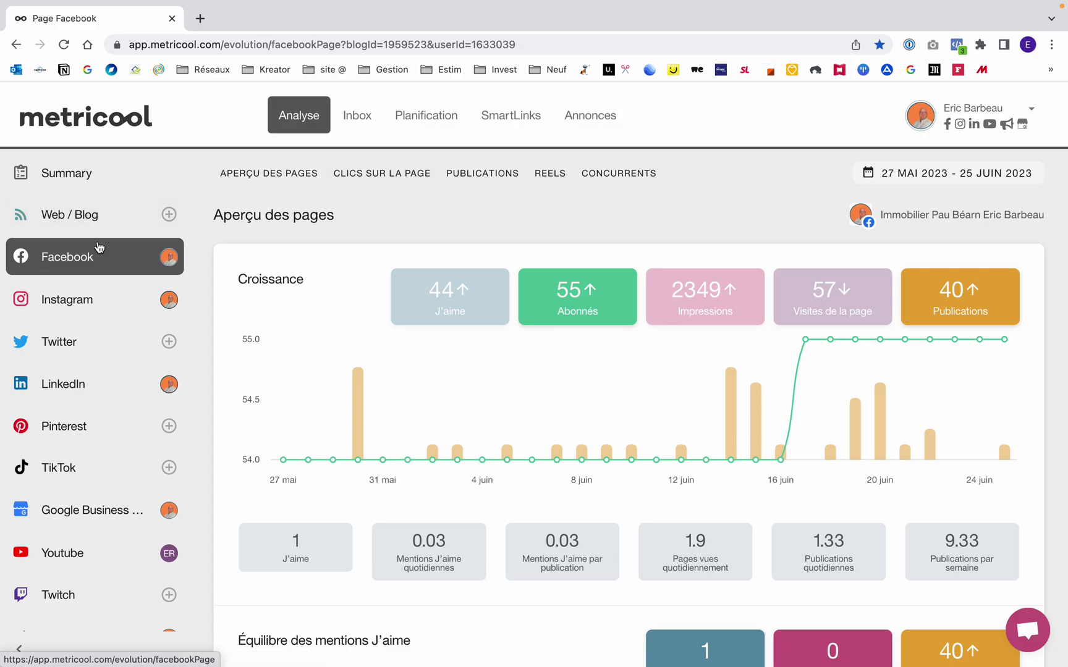
# Step: Look through the list of social networks and ad accounts available in the analytics section
pyautogui.scroll(-4, 103, 491)
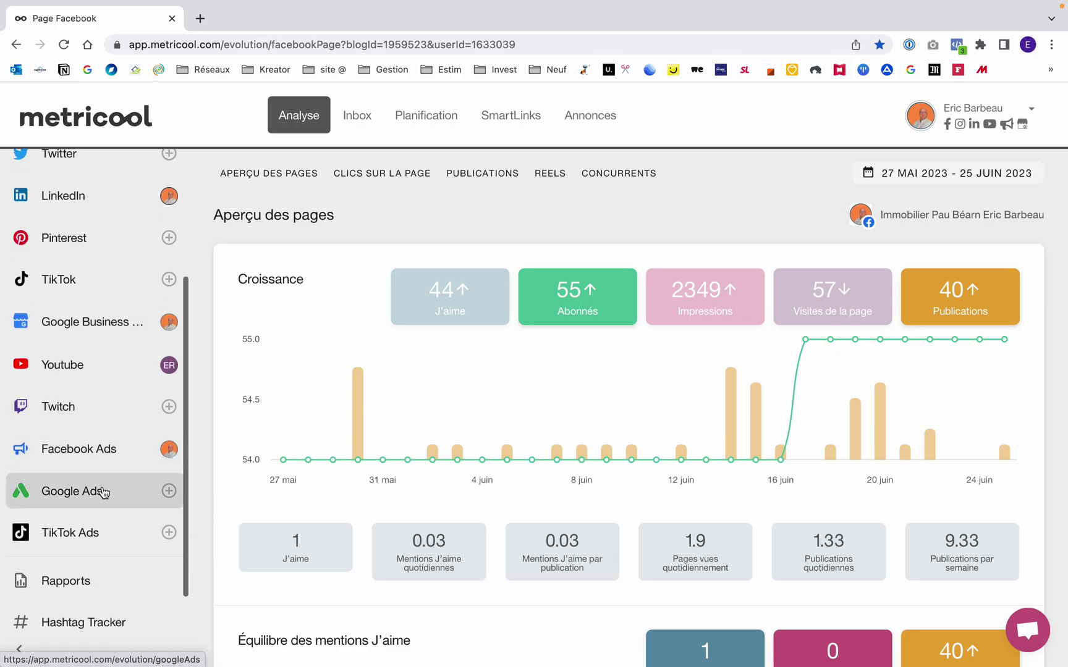
pyautogui.scroll(5, 102, 491)
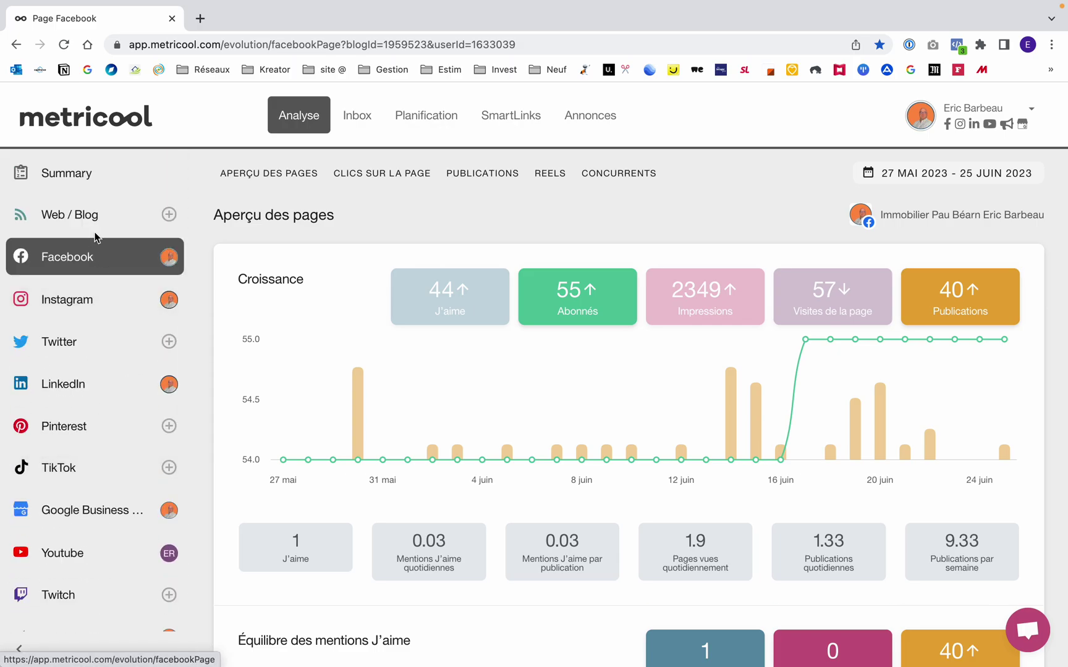
pyautogui.scroll(-3, 108, 460)
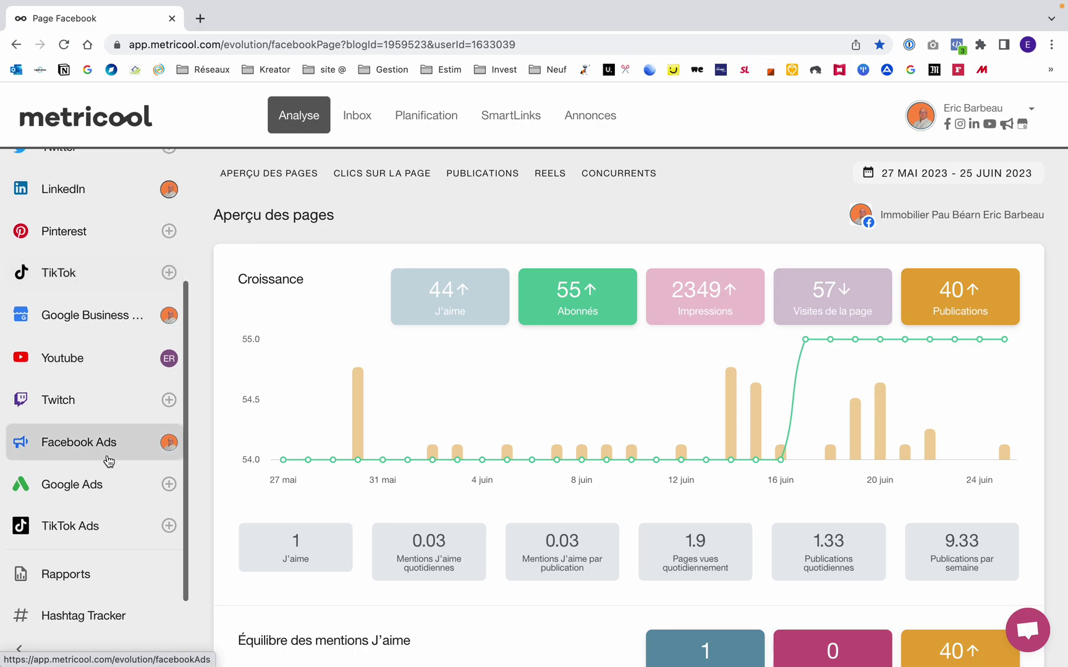
pyautogui.scroll(-1, 108, 460)
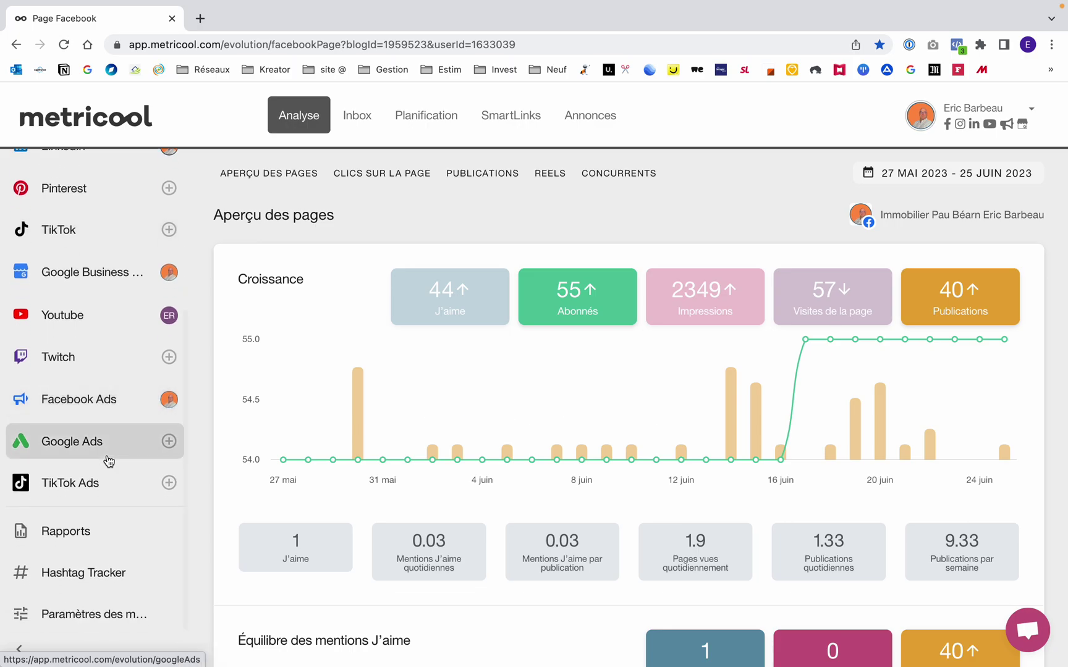
pyautogui.scroll(2, 108, 460)
pyautogui.scroll(1, 108, 461)
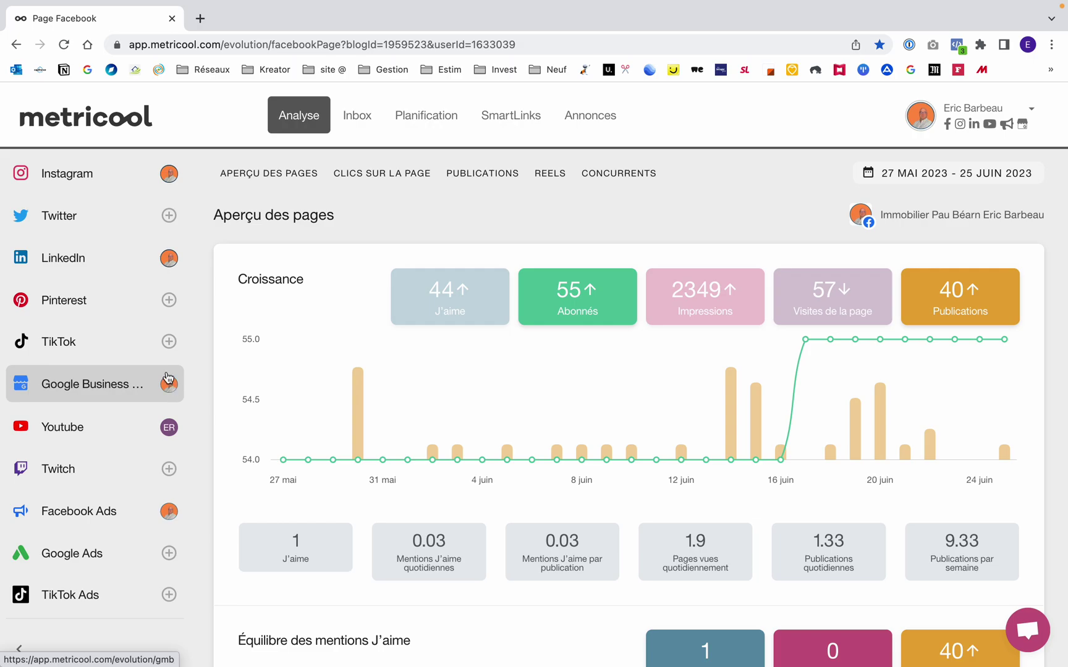
pyautogui.scroll(2, 168, 267)
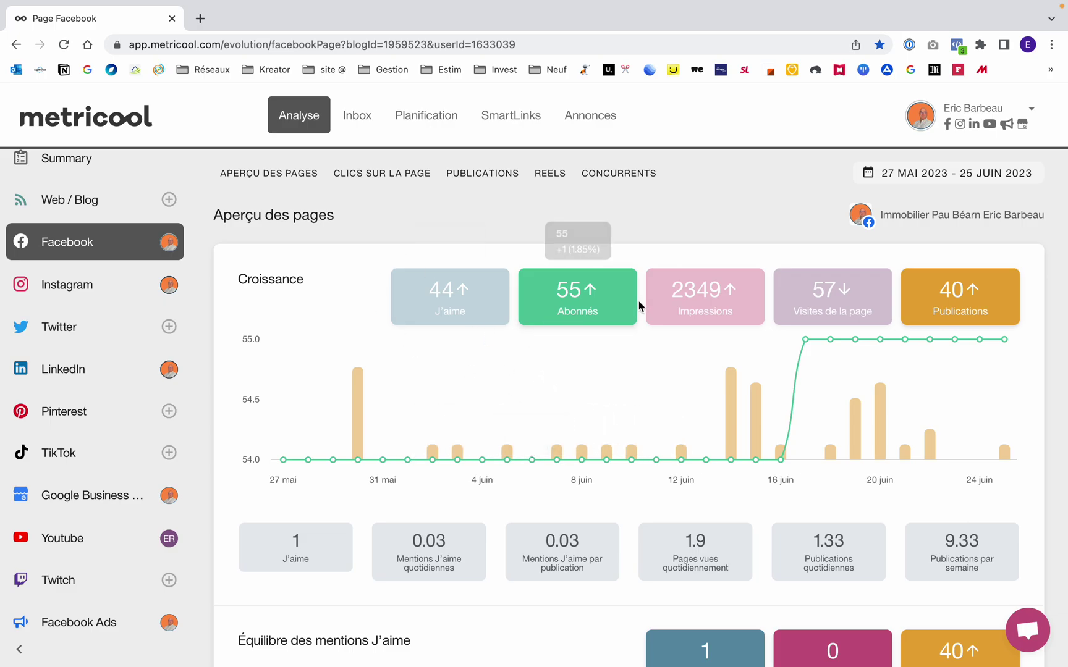
# Step: Examine the Facebook page statistics, from growth and page clicks through publications and reels to competitors
pyautogui.scroll(-4, 564, 389)
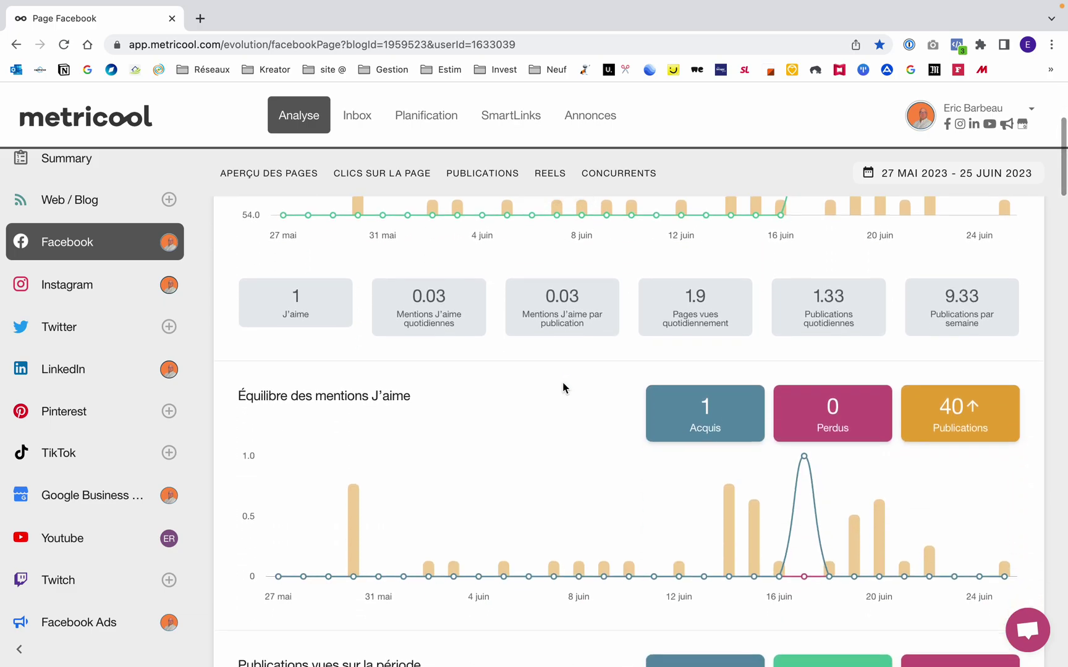
pyautogui.scroll(-5, 562, 387)
pyautogui.scroll(-6, 562, 387)
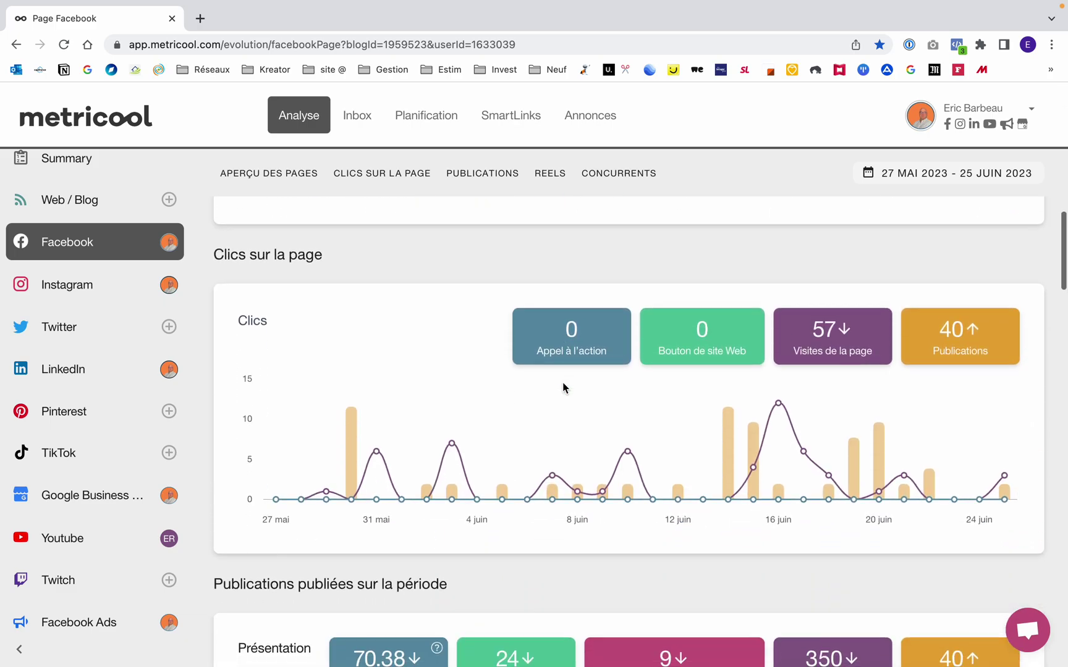
pyautogui.scroll(-5, 562, 387)
pyautogui.scroll(-6, 562, 387)
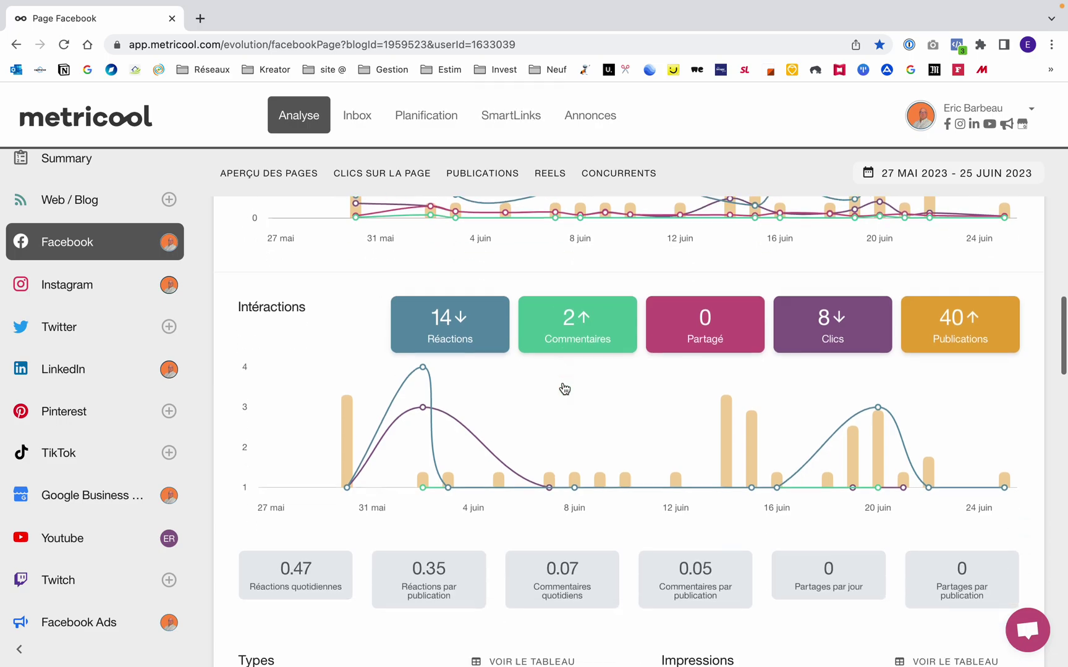
pyautogui.scroll(-6, 562, 387)
pyautogui.scroll(-8, 563, 387)
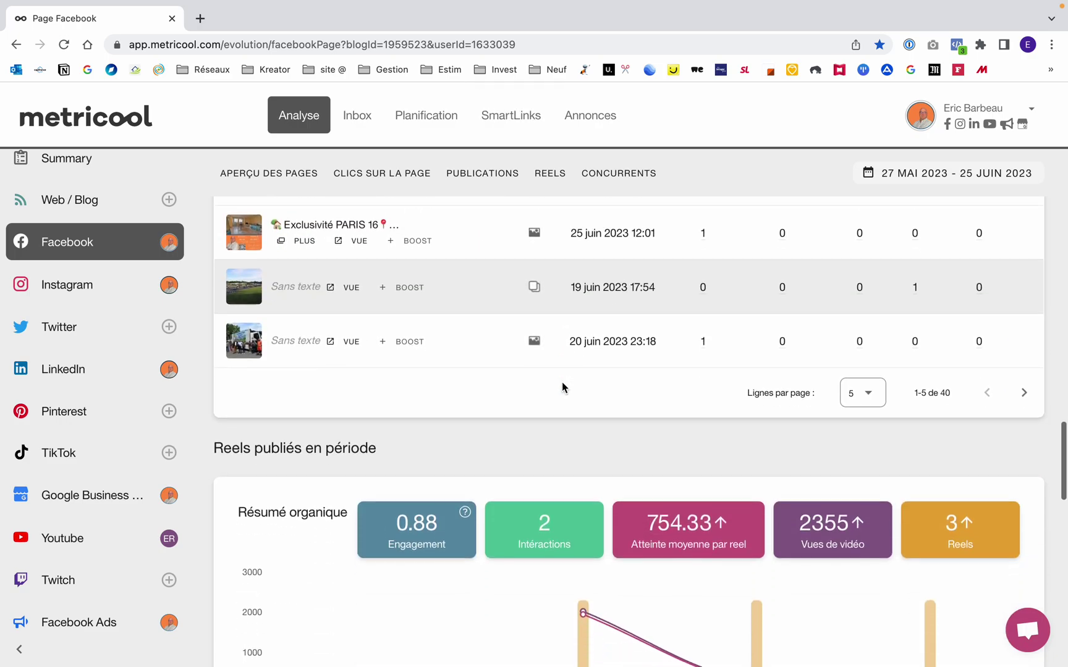
pyautogui.scroll(-6, 562, 387)
pyautogui.scroll(-10, 562, 387)
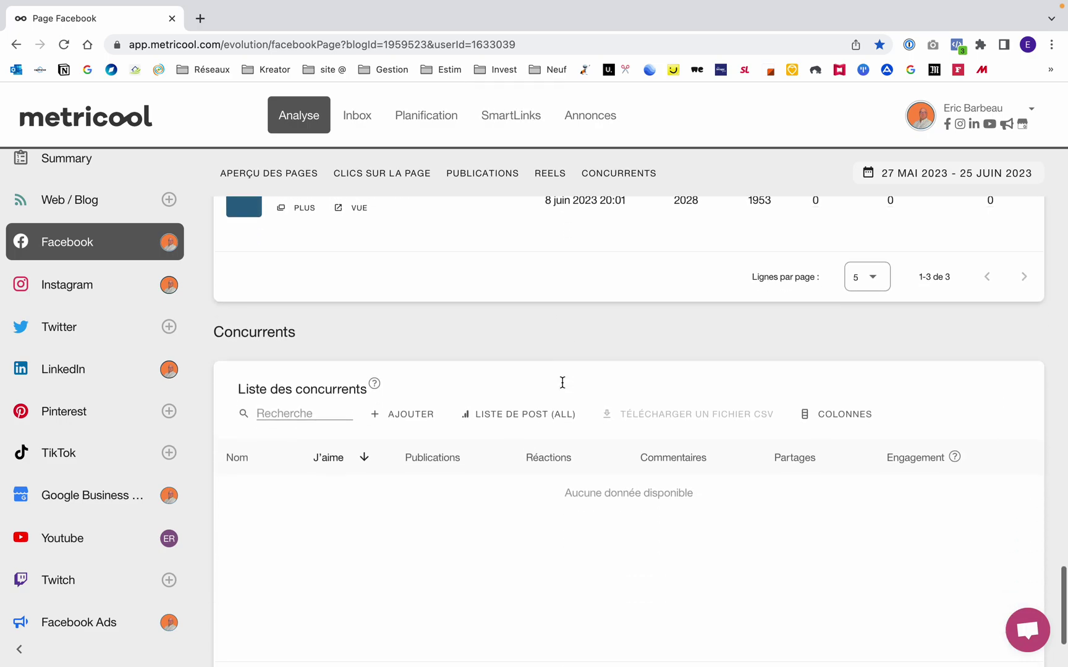
pyautogui.scroll(20, 564, 388)
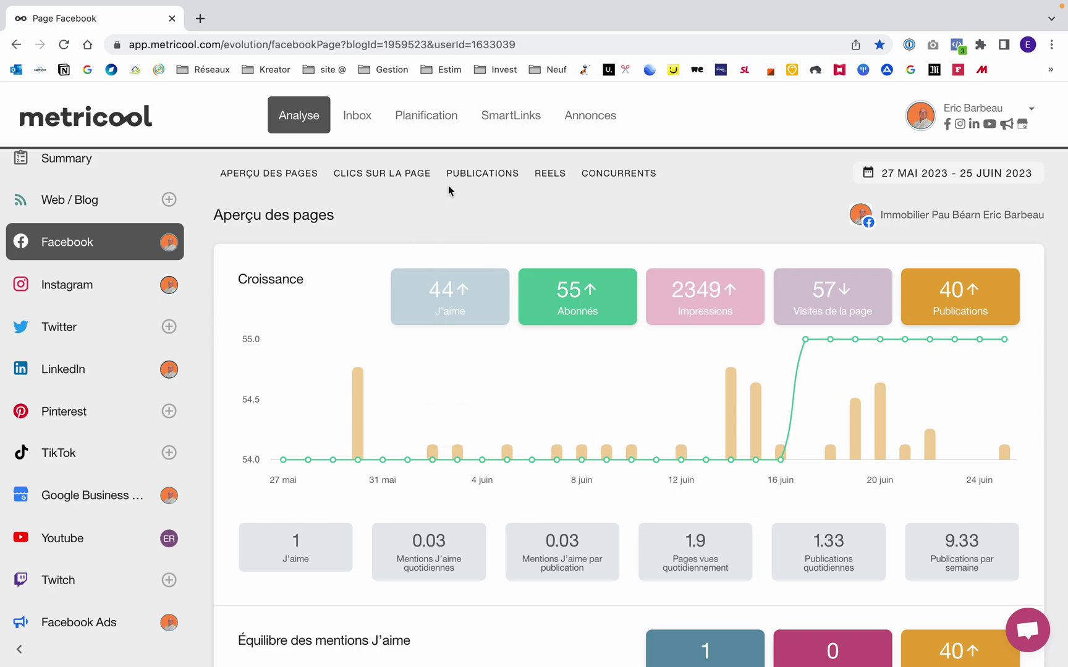
# Step: Open the planning calendar, check the week of 19 to 25 June 2023 and return to the current week
pyautogui.click(427, 117)
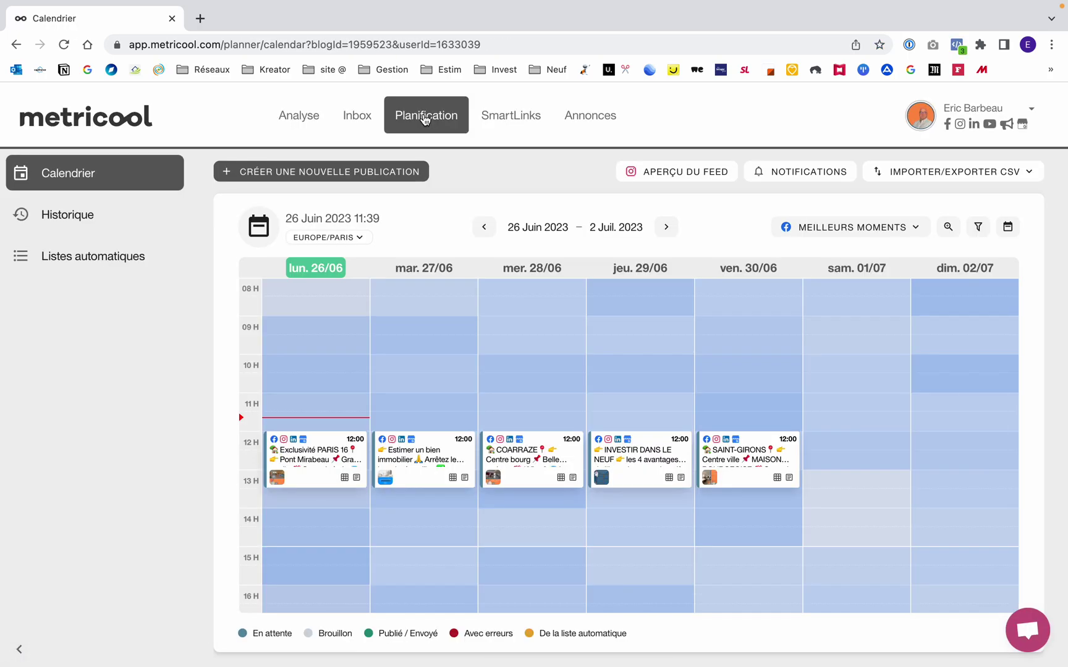
pyautogui.click(483, 227)
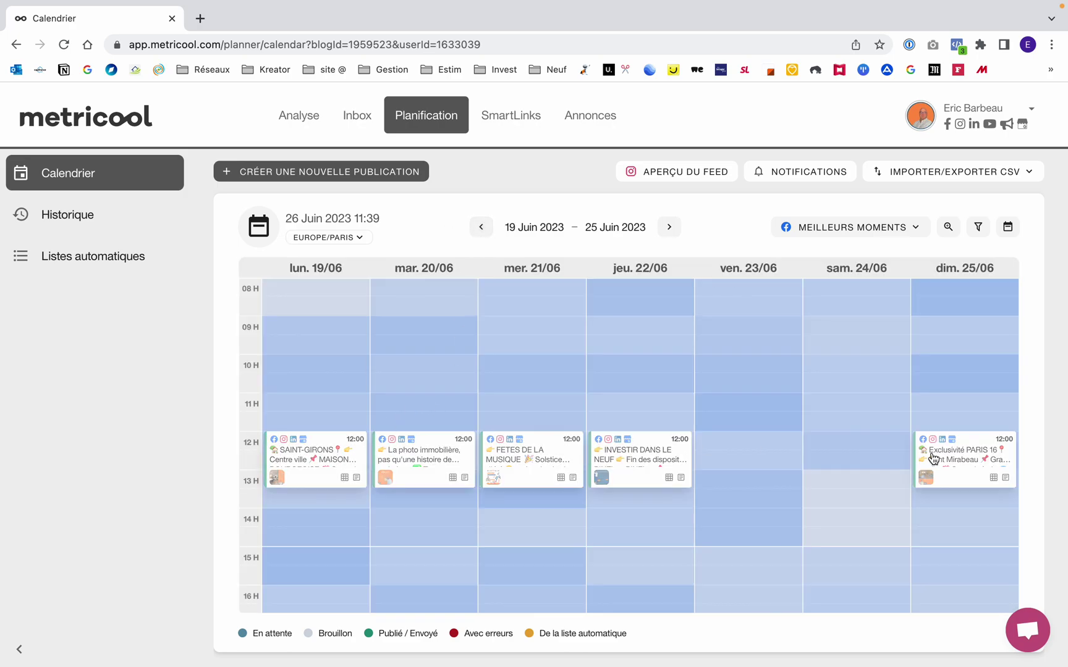
pyautogui.click(670, 227)
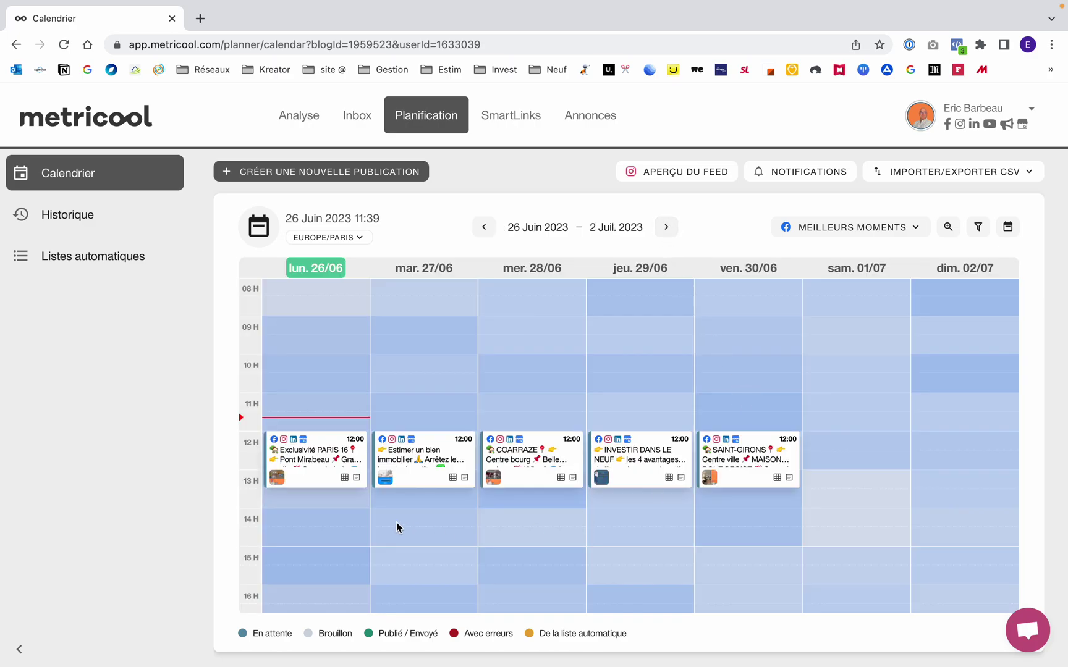
# Step: Preview the posts scheduled for Monday 26 June and Tuesday 27 June
pyautogui.moveTo(318, 481)
pyautogui.moveTo(277, 451)
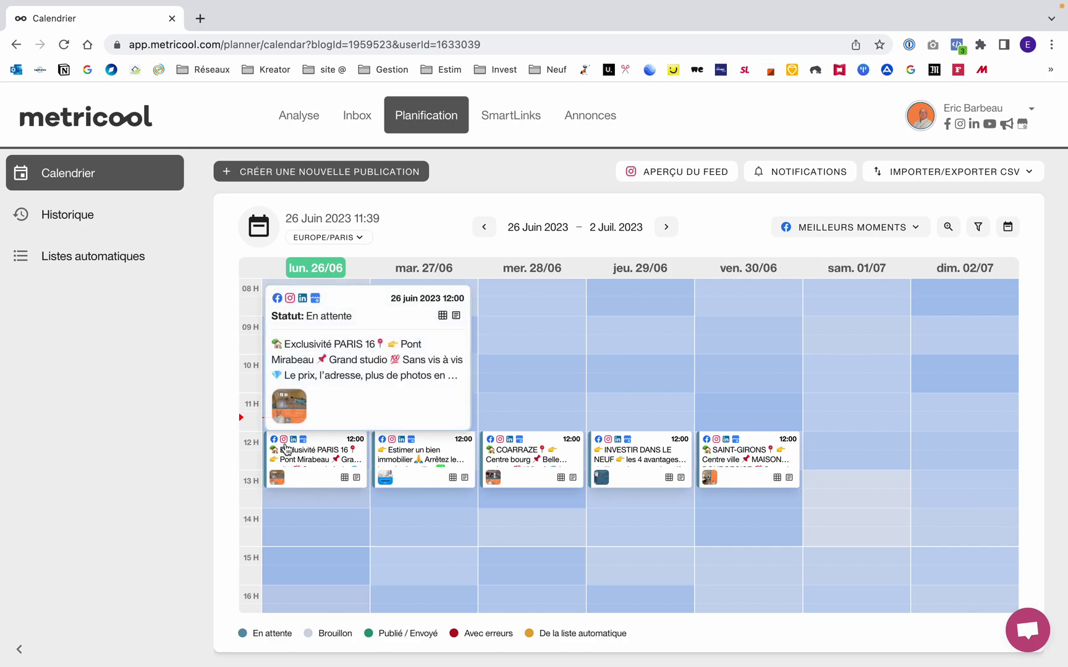
pyautogui.moveTo(408, 450)
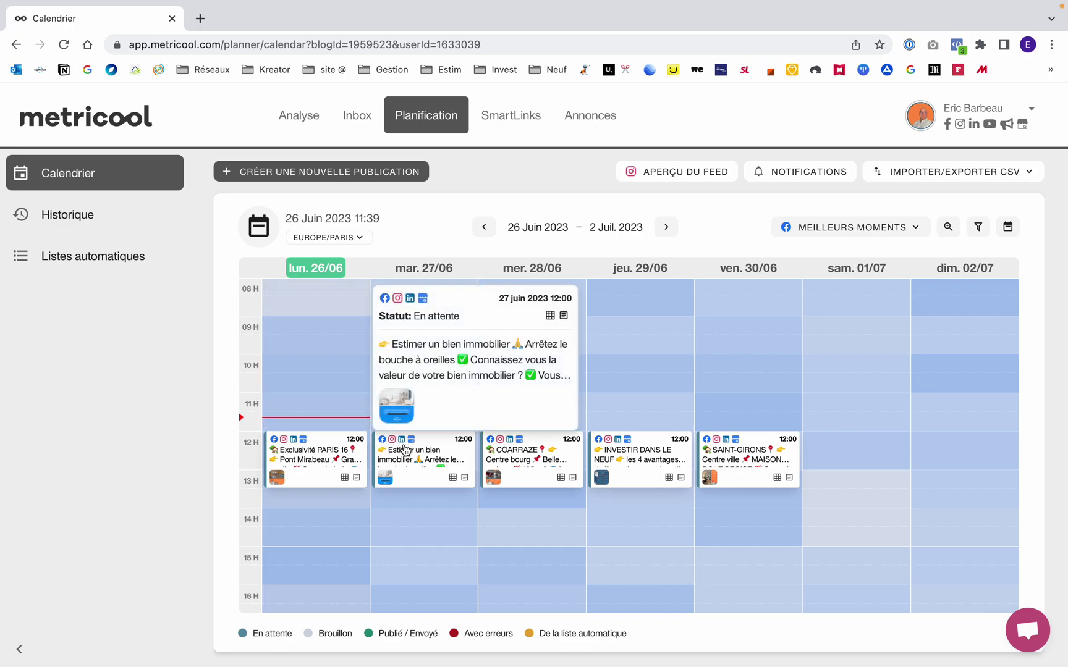
# Step: Duplicate the SAINT-GIRONS post of Friday 30 June and move the copy to Sunday 2 July at 12:00
pyautogui.moveTo(741, 477)
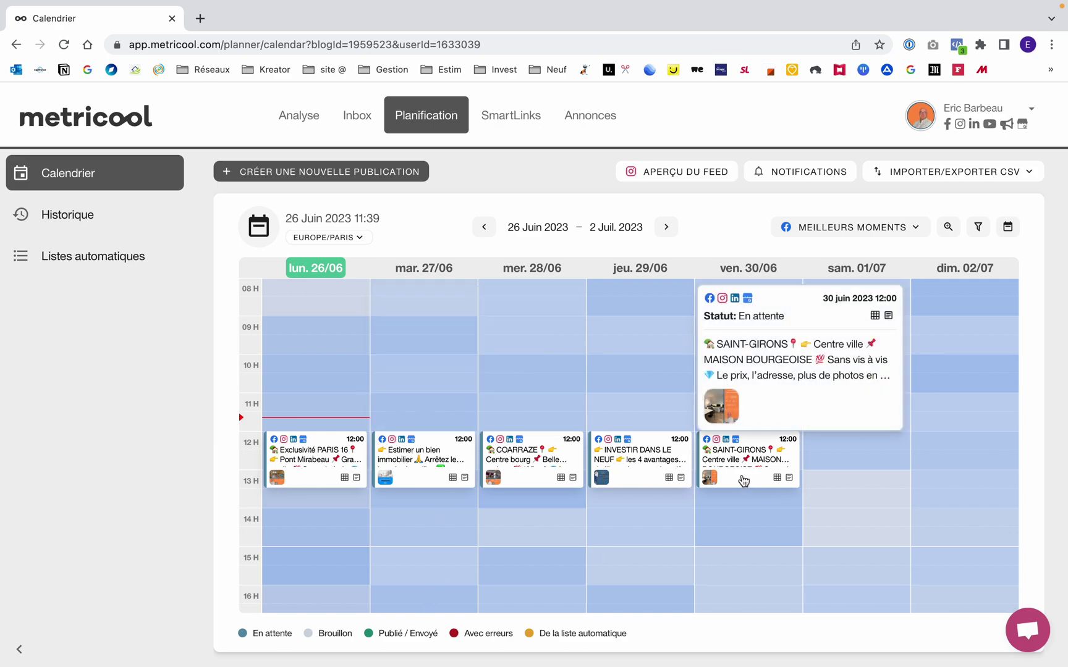
pyautogui.click(744, 481)
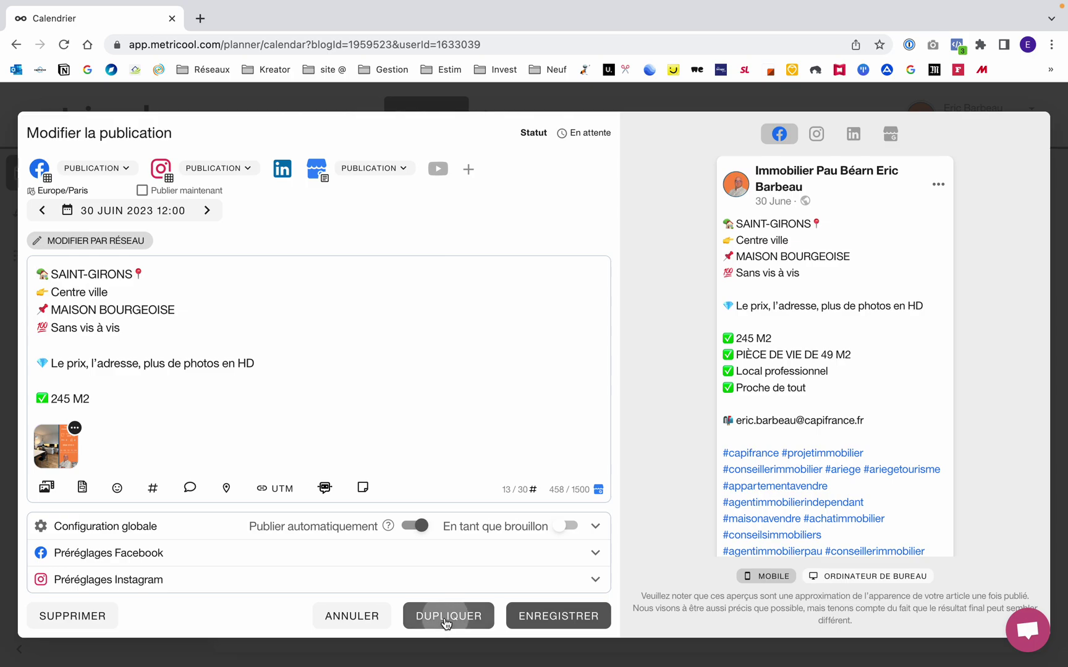
pyautogui.click(446, 620)
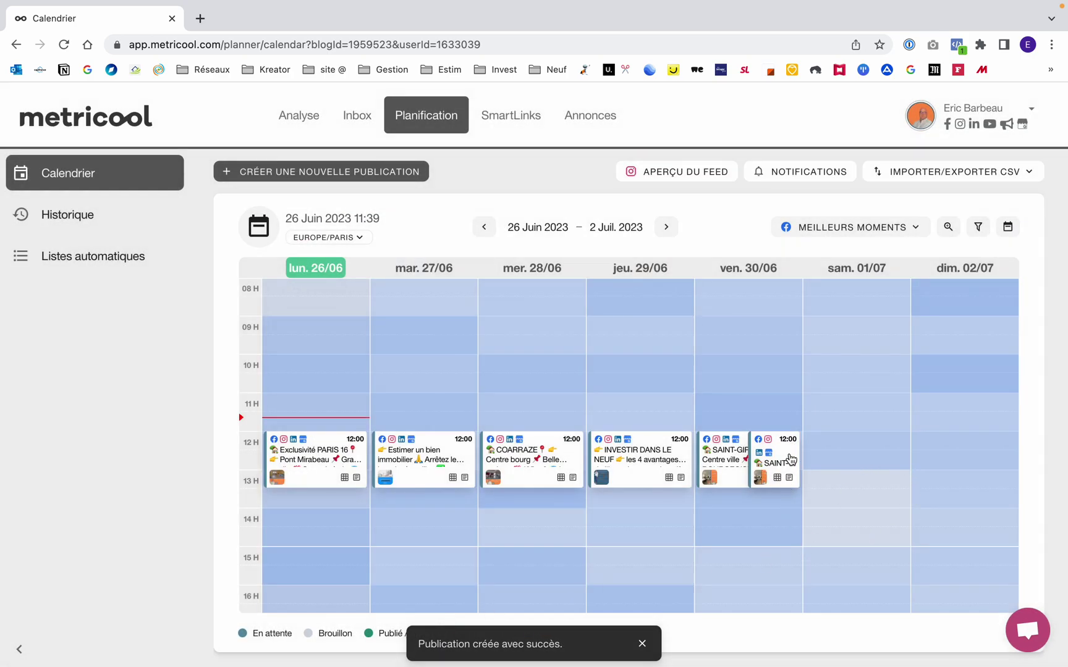
pyautogui.moveTo(793, 461); pyautogui.dragTo(956, 454)
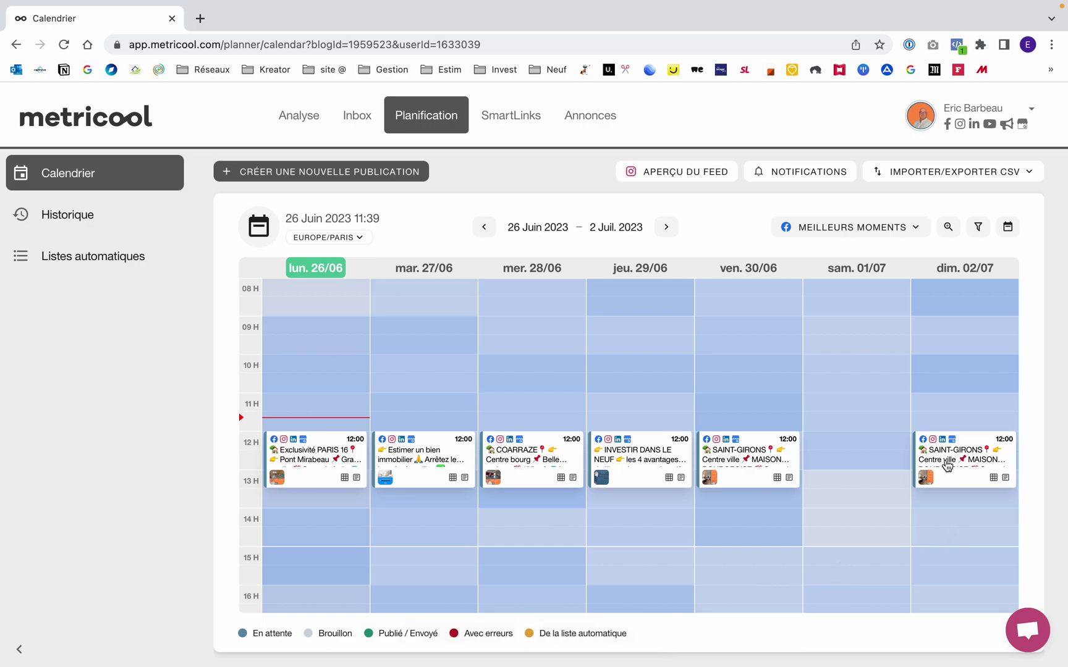
# Step: Open the SAINT-GIRONS post of 2 July and review the format options for Facebook, Instagram and Google Business Profile
pyautogui.click(961, 460)
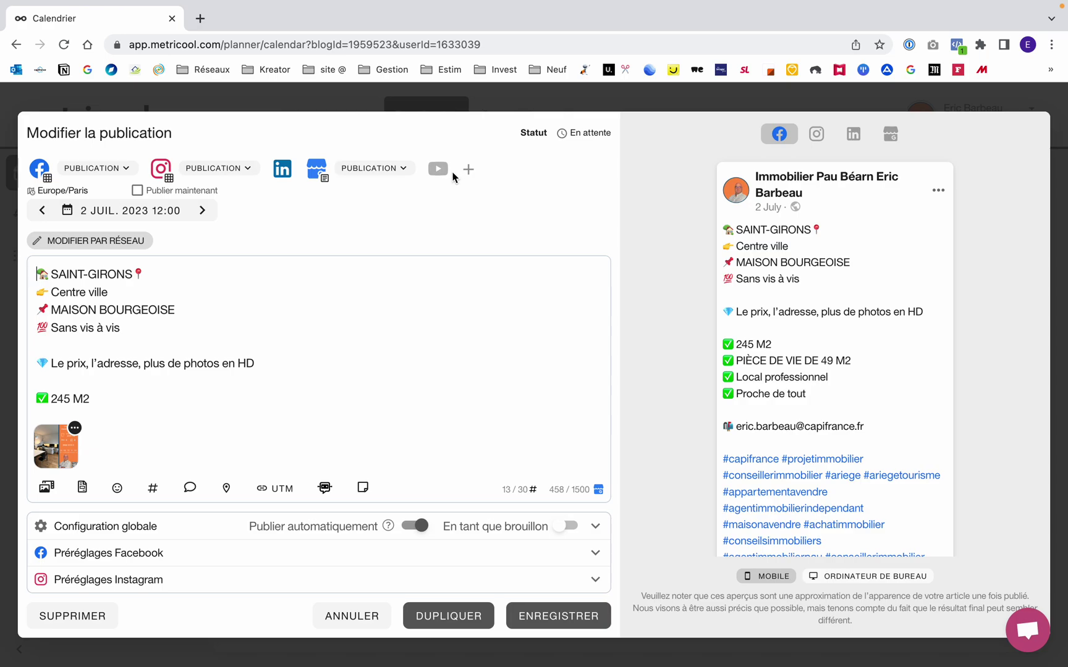
pyautogui.click(95, 168)
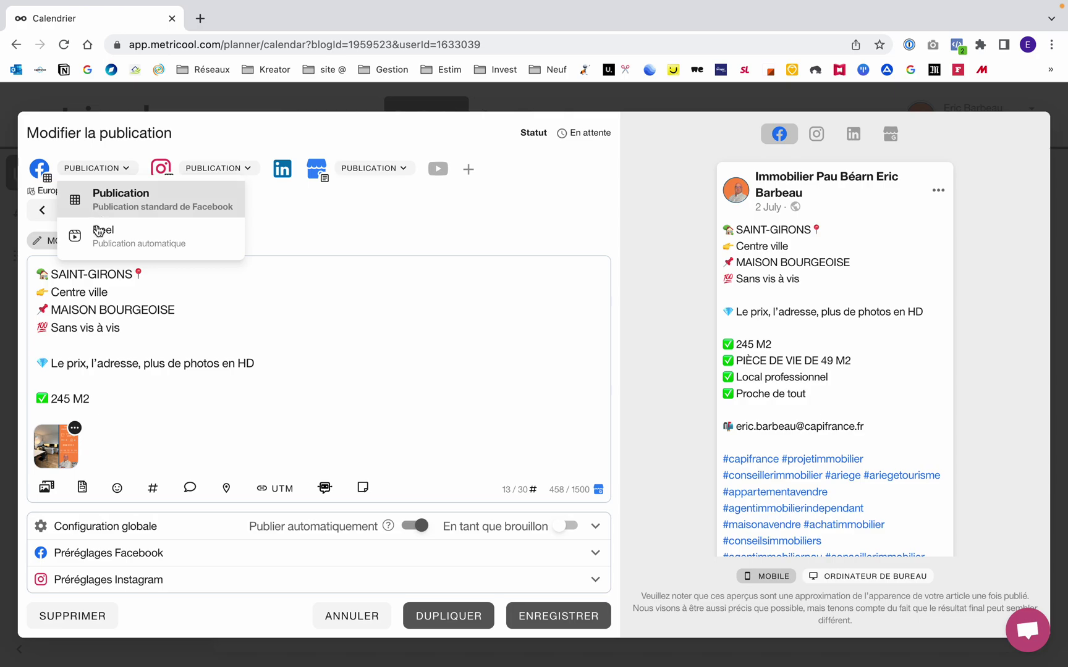
pyautogui.click(244, 169)
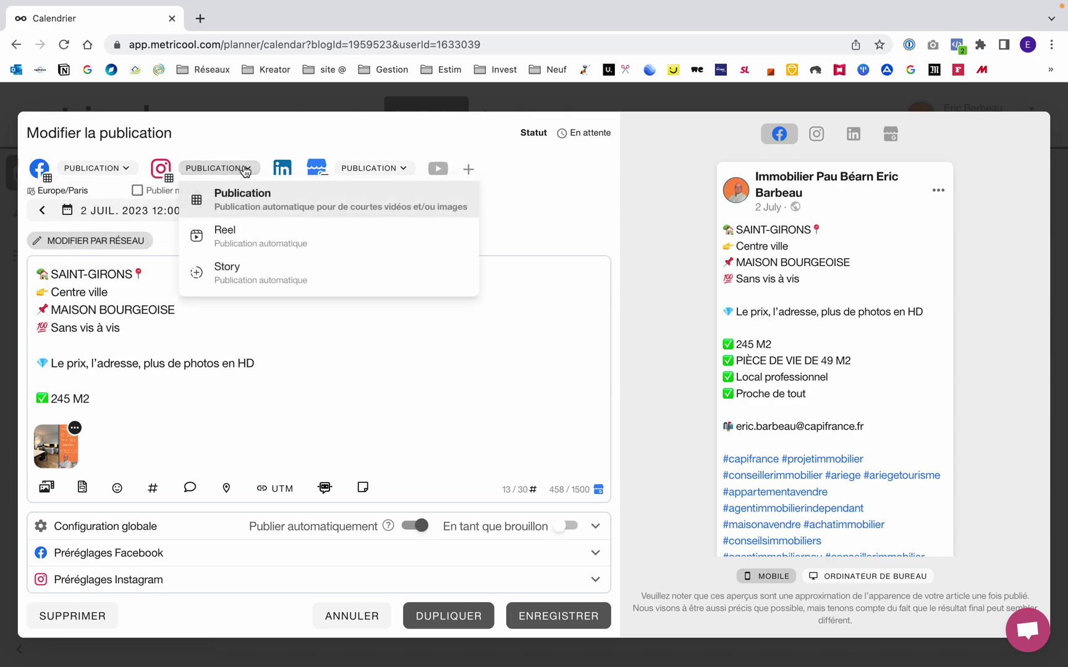
pyautogui.click(563, 207)
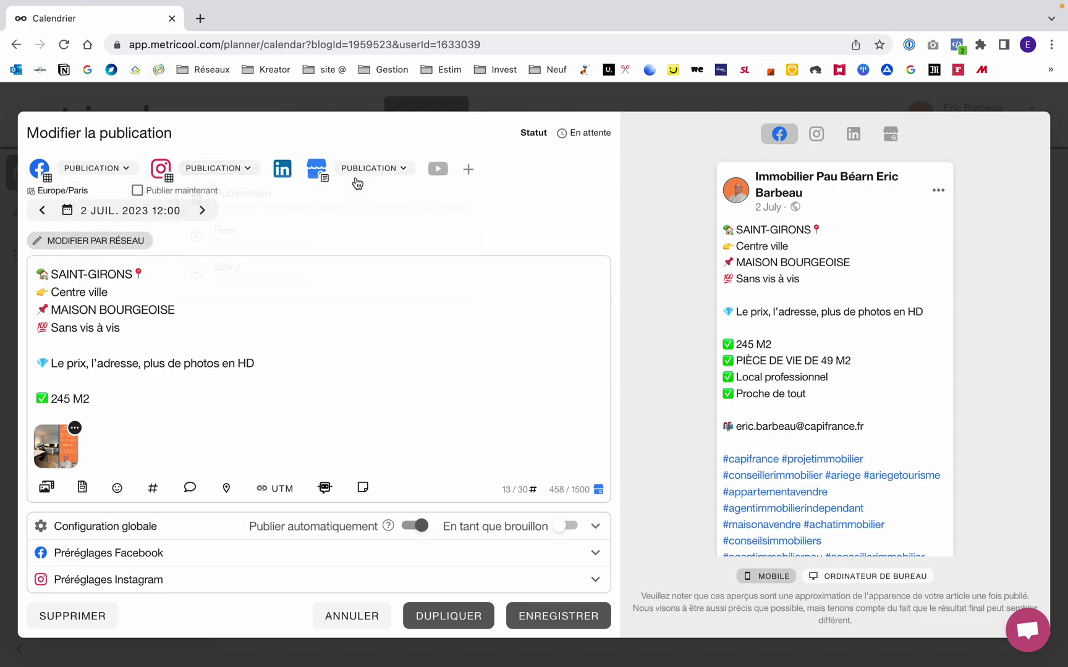
pyautogui.click(388, 170)
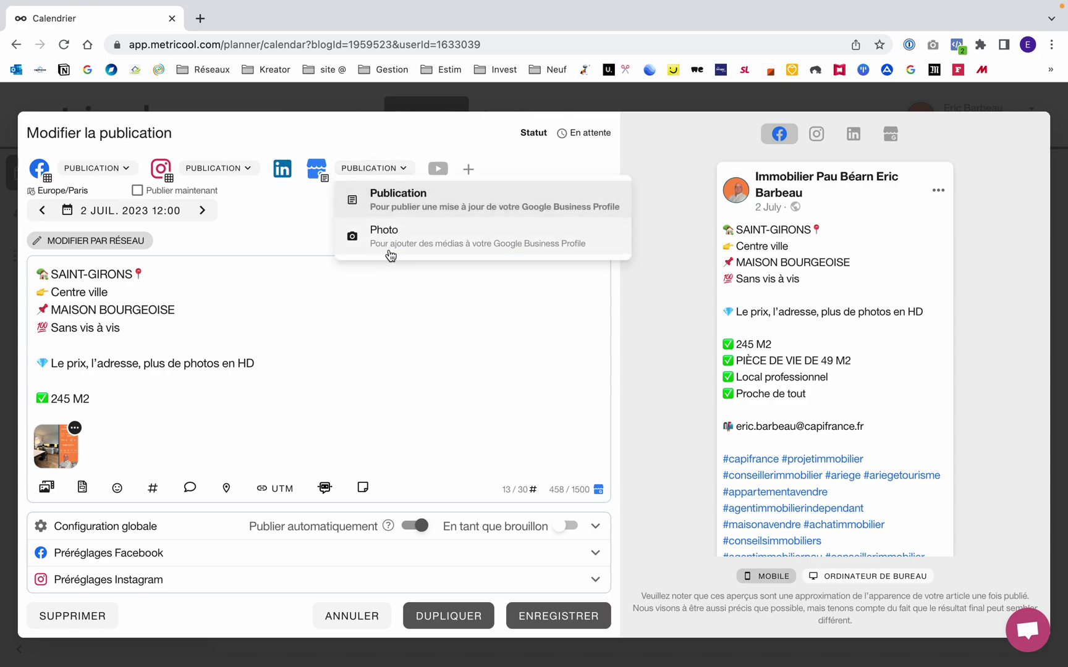
pyautogui.click(304, 214)
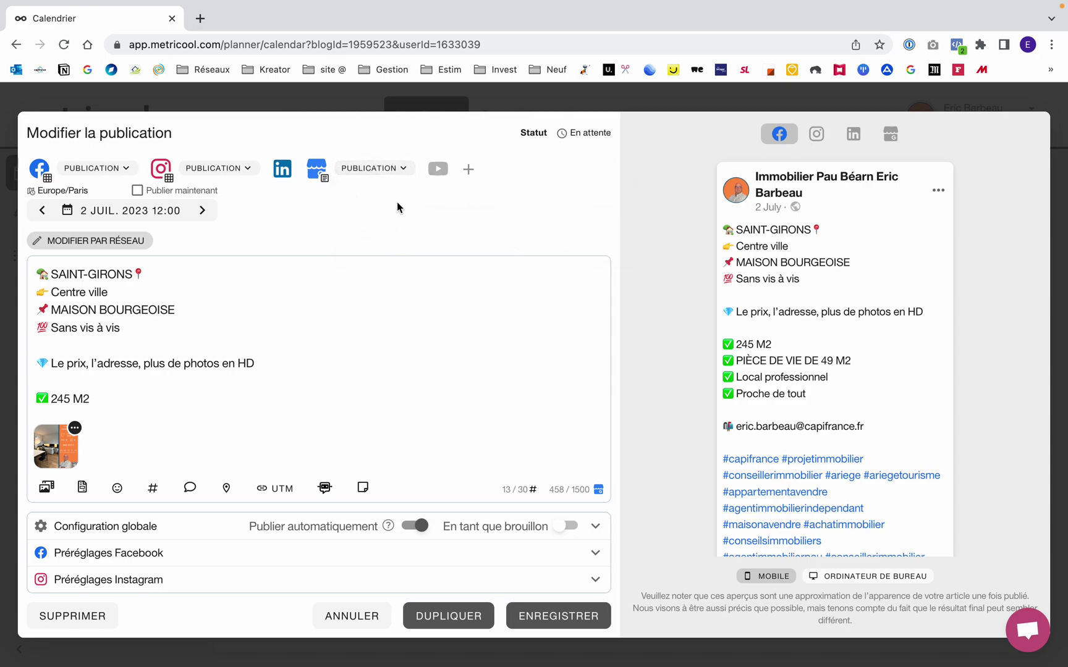
# Step: Try adding YouTube as a target network and setting the Facebook format to Reel, reverting each change
pyautogui.click(438, 171)
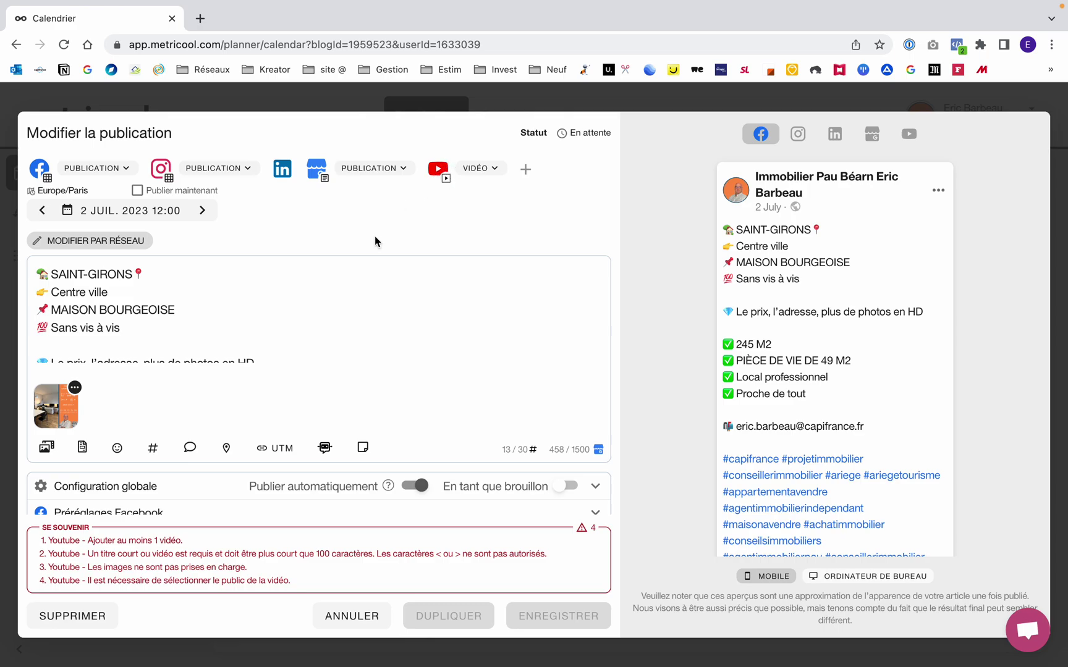
pyautogui.click(438, 169)
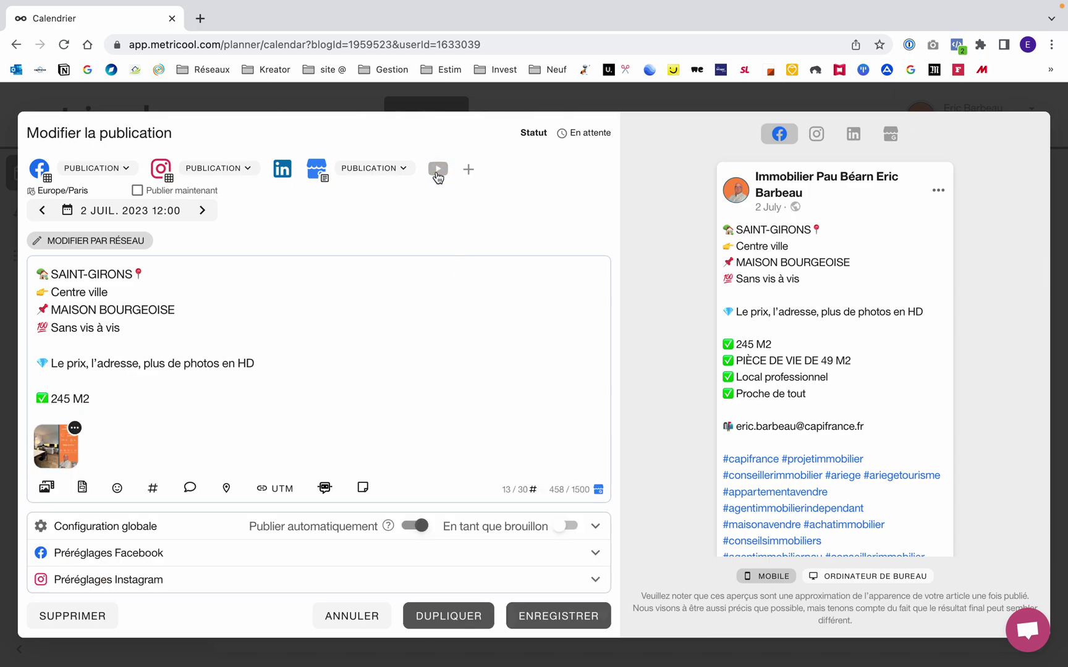
pyautogui.click(97, 168)
pyautogui.click(125, 246)
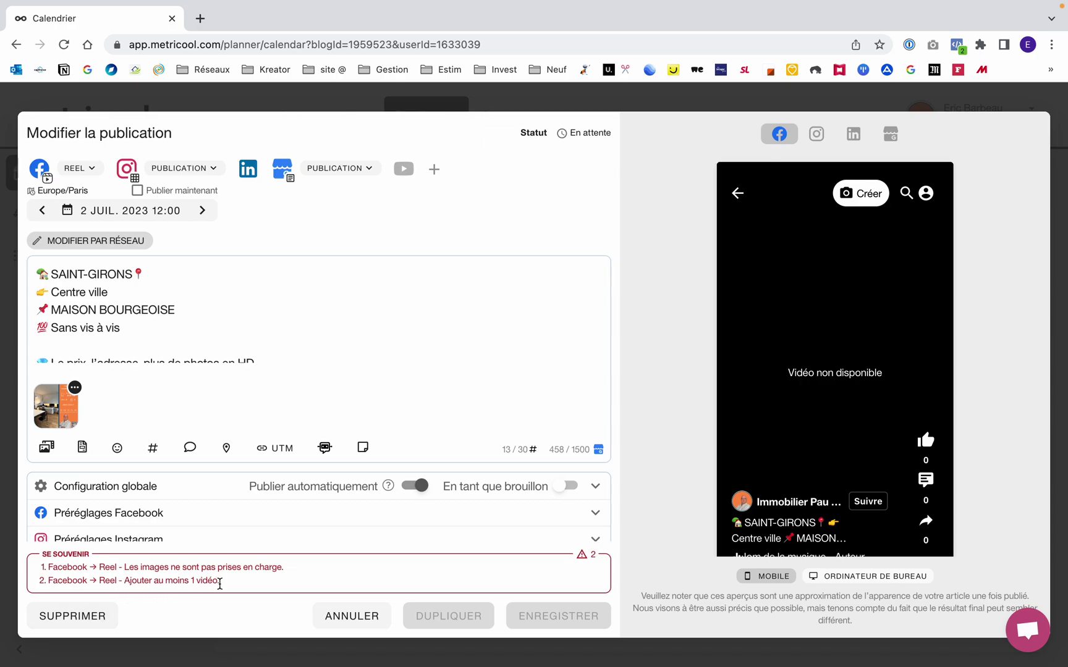
pyautogui.click(74, 170)
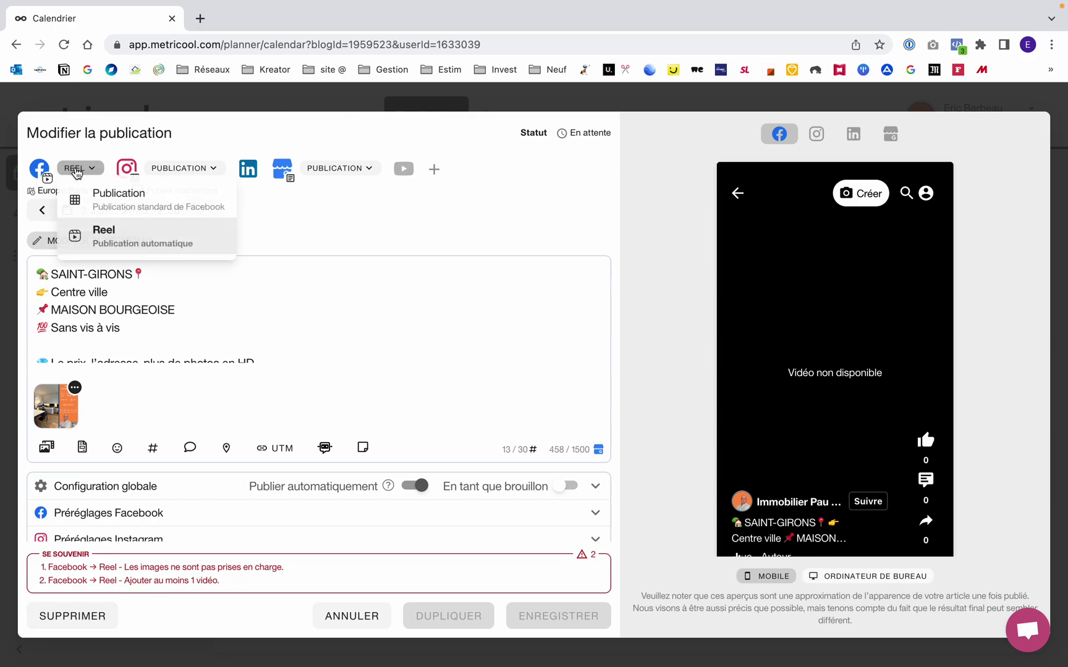
pyautogui.click(98, 196)
# Step: Try the Reel format for Instagram and set it back to Publication
pyautogui.click(217, 170)
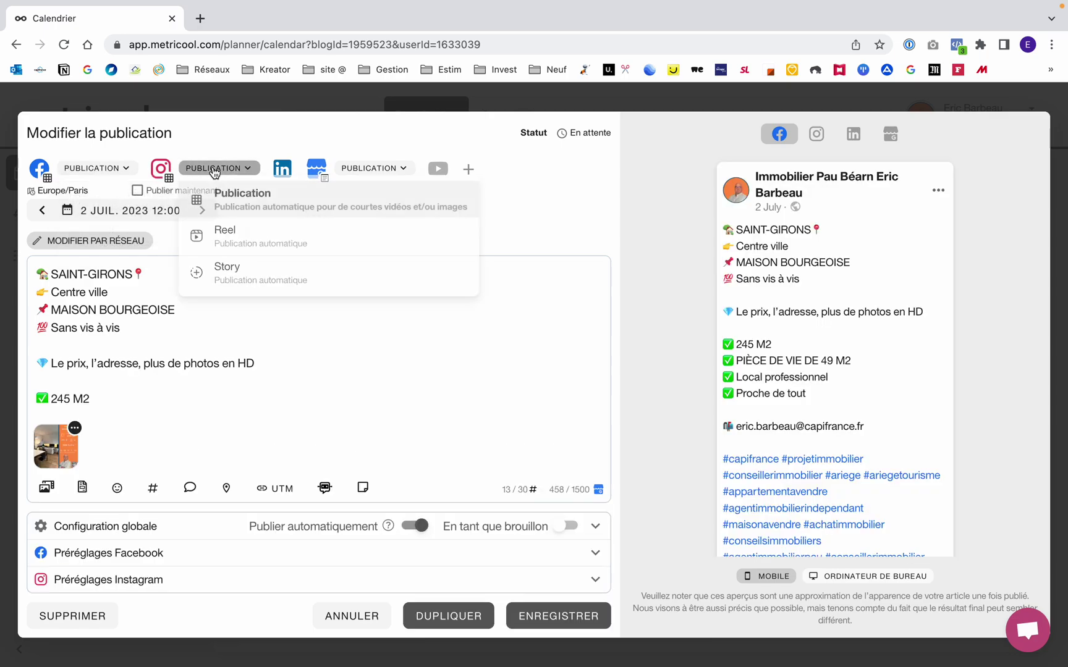
pyautogui.click(239, 240)
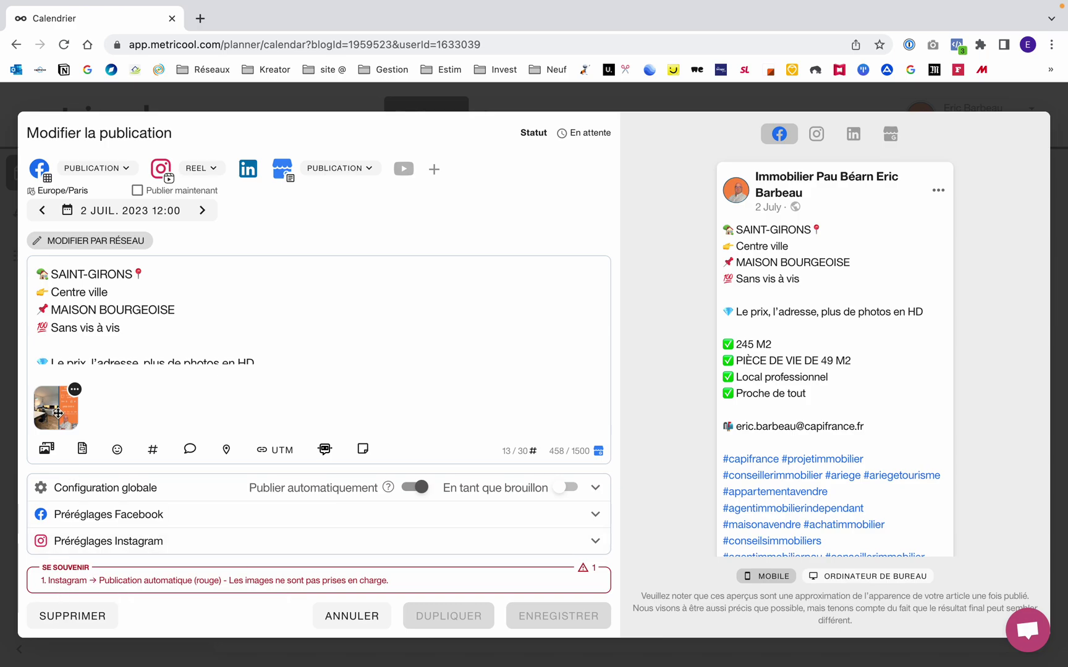
pyautogui.click(199, 169)
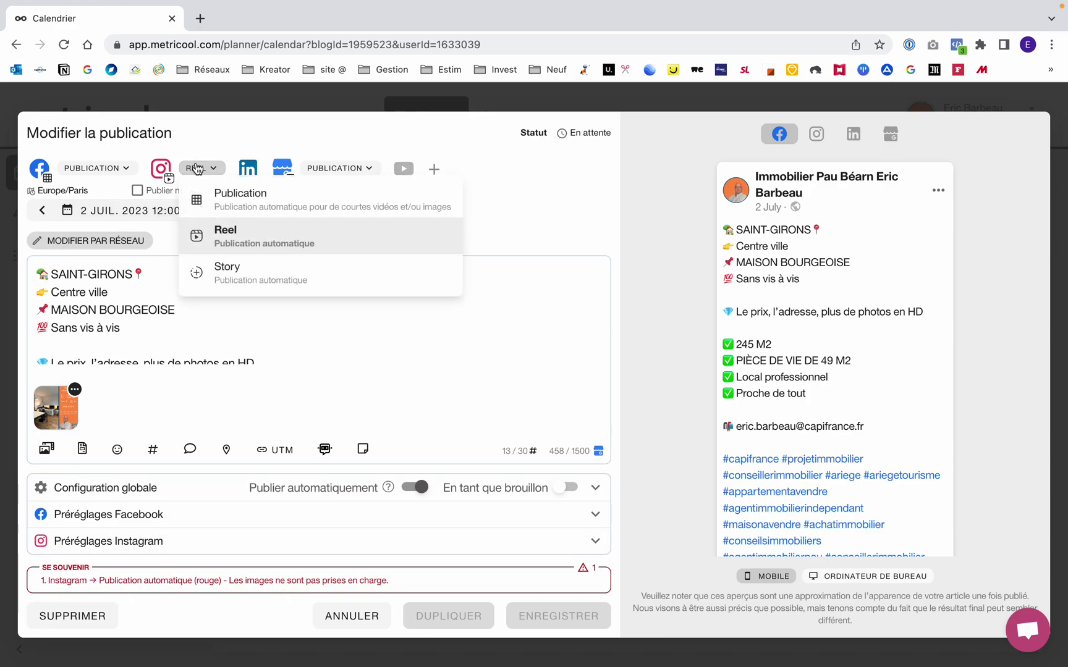
pyautogui.click(235, 204)
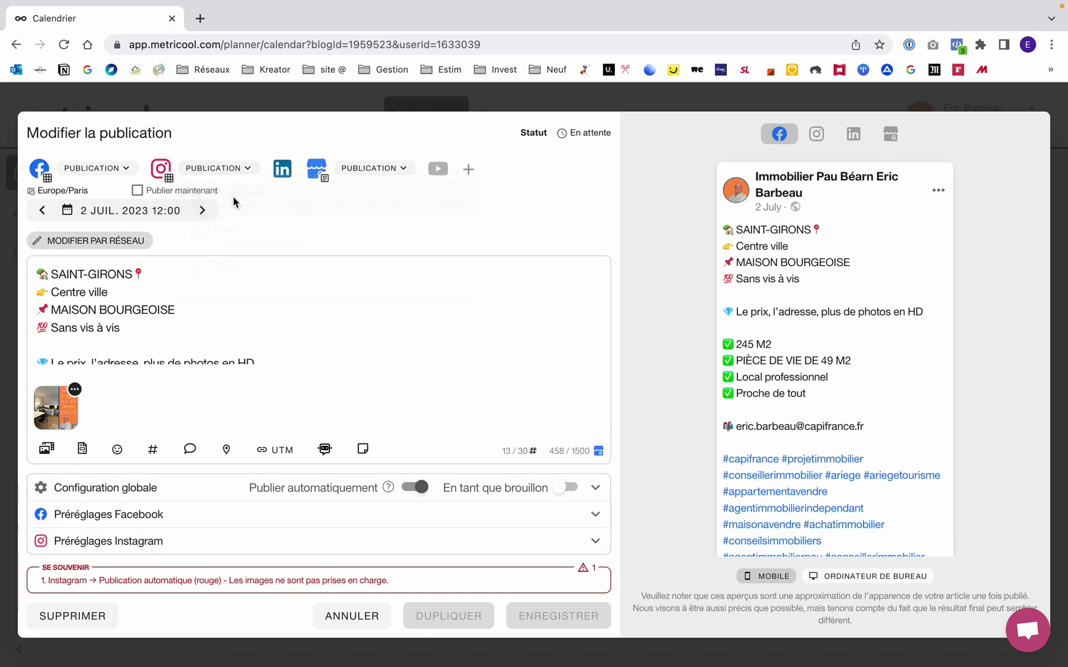
# Step: Try removing LinkedIn and Instagram as target networks of the post, restoring each one
pyautogui.click(286, 171)
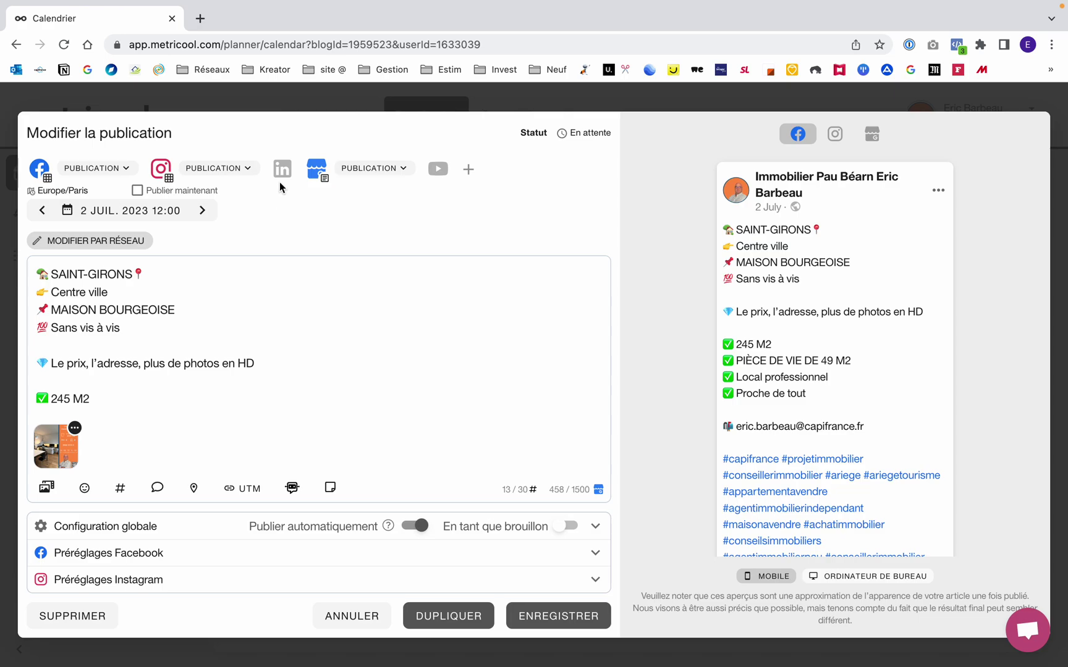
pyautogui.click(282, 170)
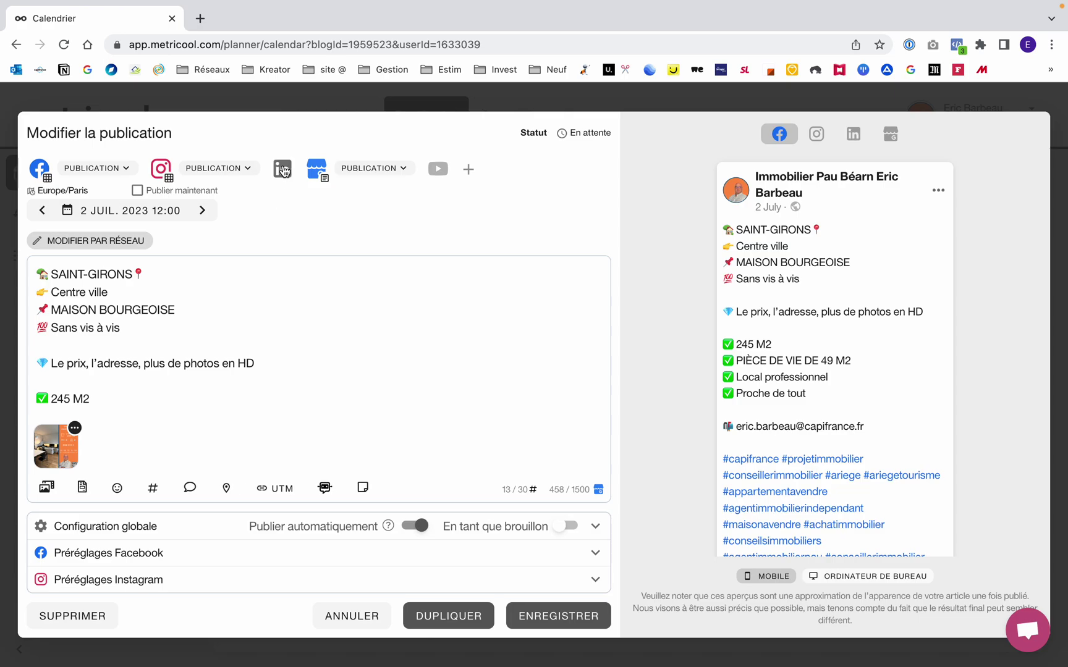
pyautogui.click(159, 171)
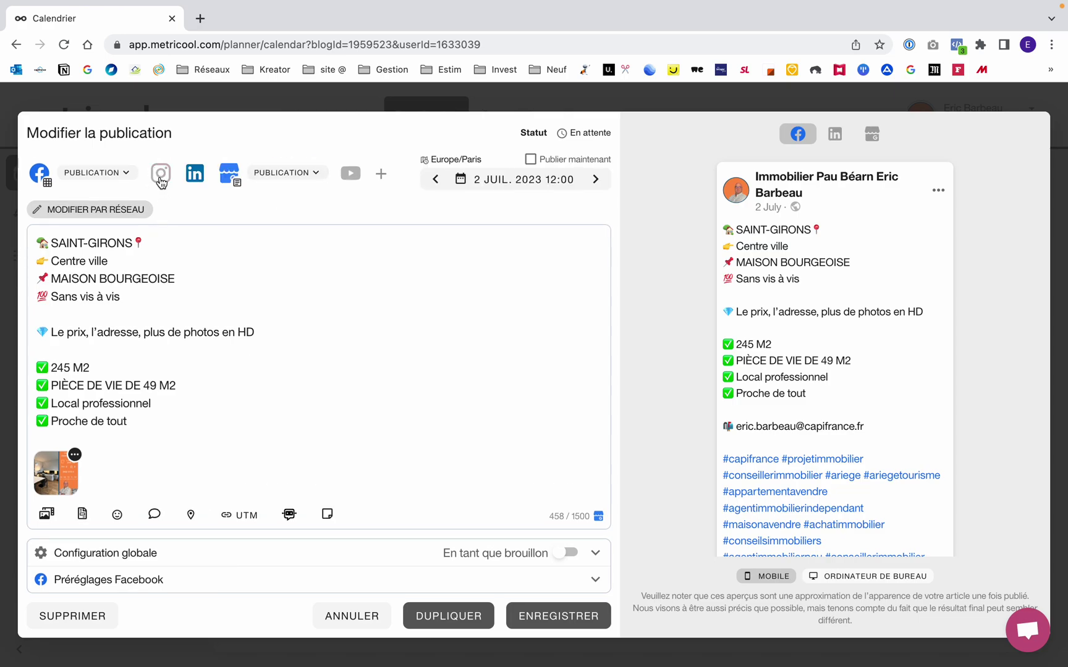
pyautogui.click(160, 178)
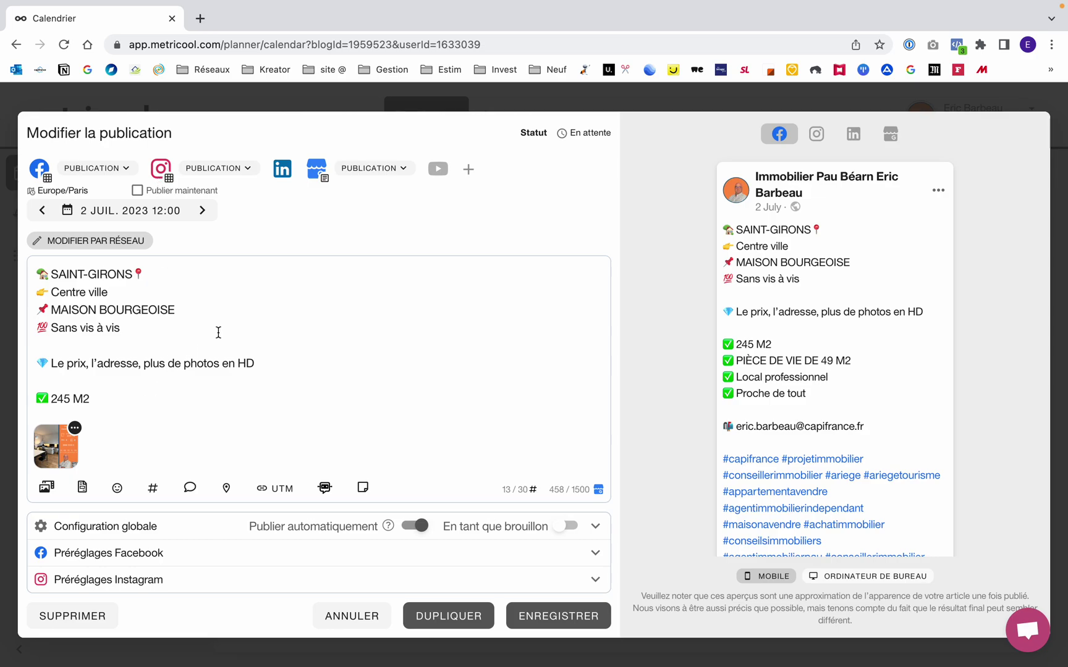
# Step: Read through the post's text and hashtags and review the editing and tagging options for its attached image
pyautogui.scroll(-3, 159, 286)
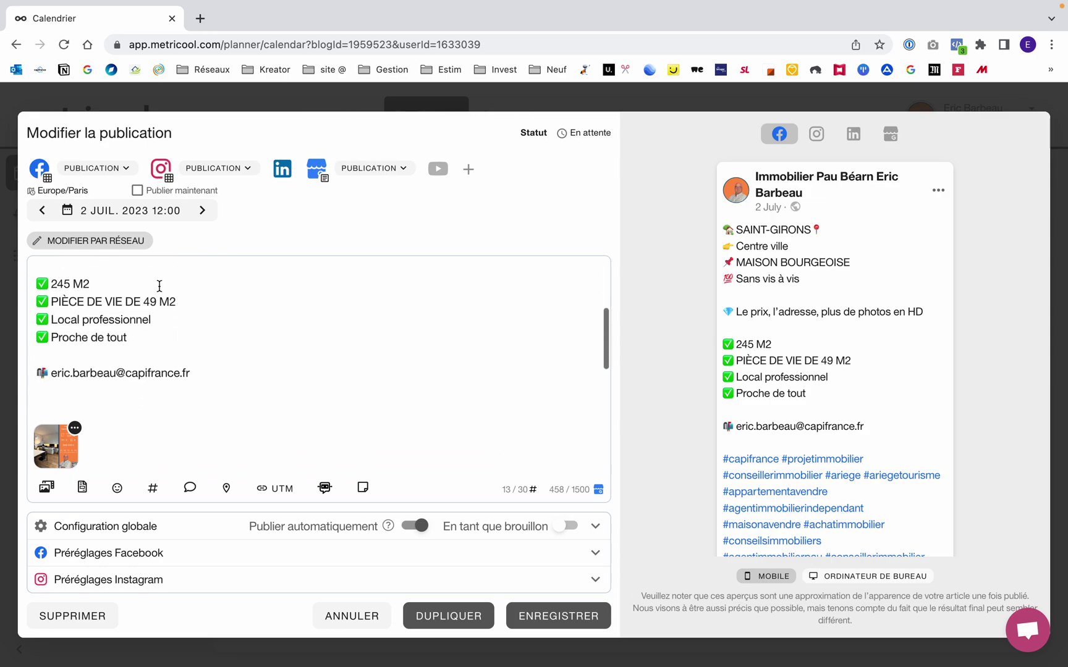
pyautogui.scroll(3, 160, 286)
pyautogui.scroll(-5, 160, 286)
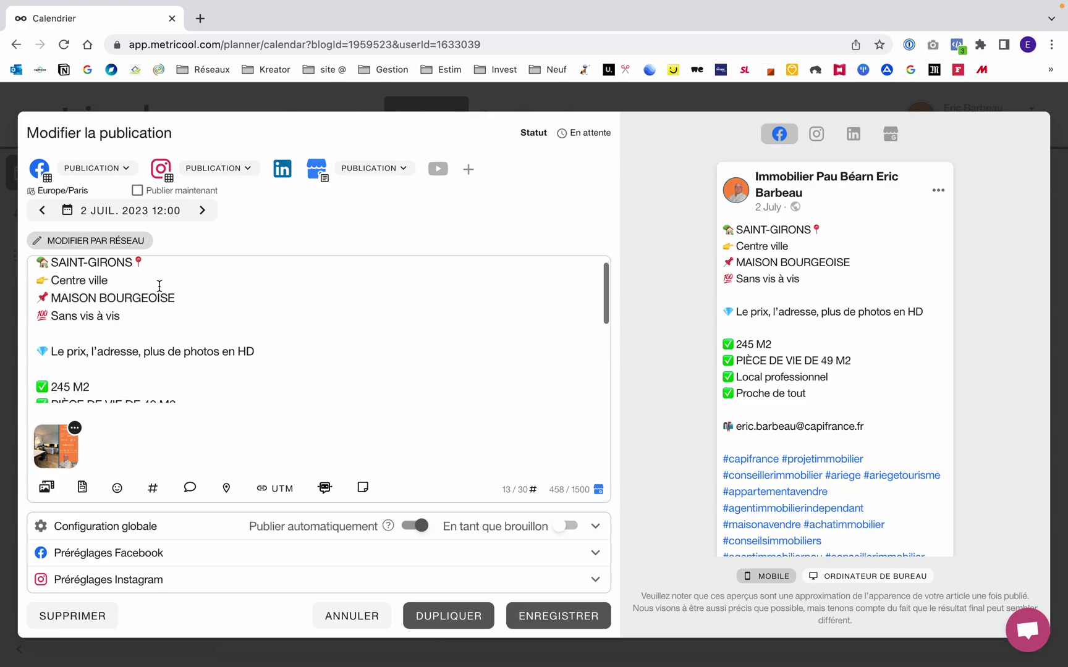
pyautogui.scroll(-1, 160, 286)
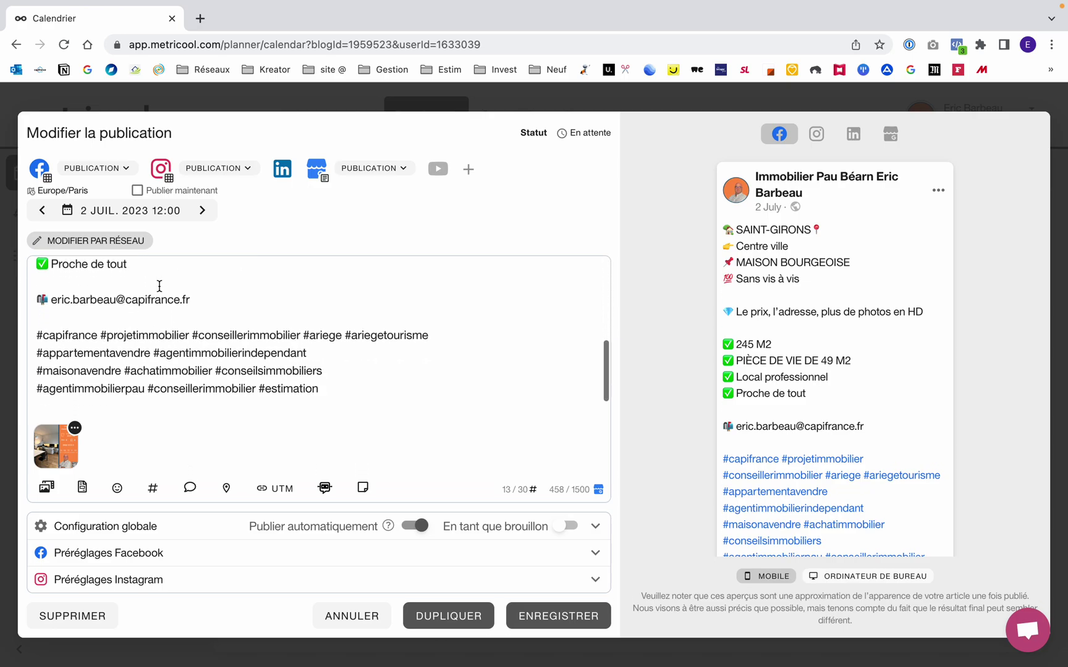
pyautogui.click(76, 429)
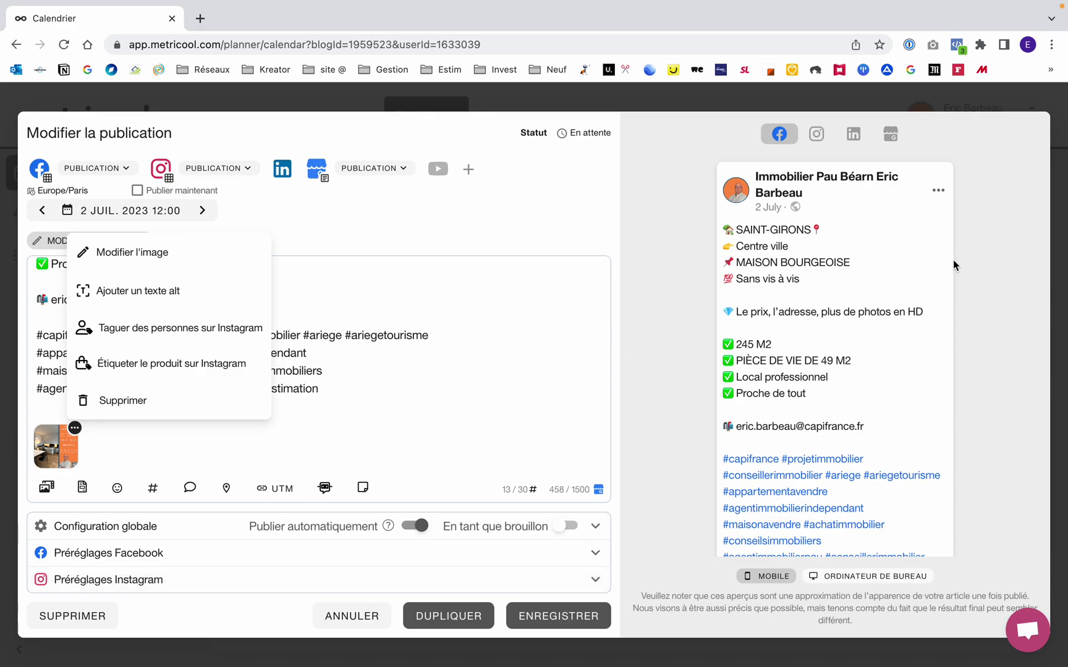
pyautogui.click(910, 275)
# Step: Examine the post's mobile preview for Facebook, Instagram, LinkedIn and Google Business Profile, ending on the Facebook preview
pyautogui.scroll(-4, 905, 273)
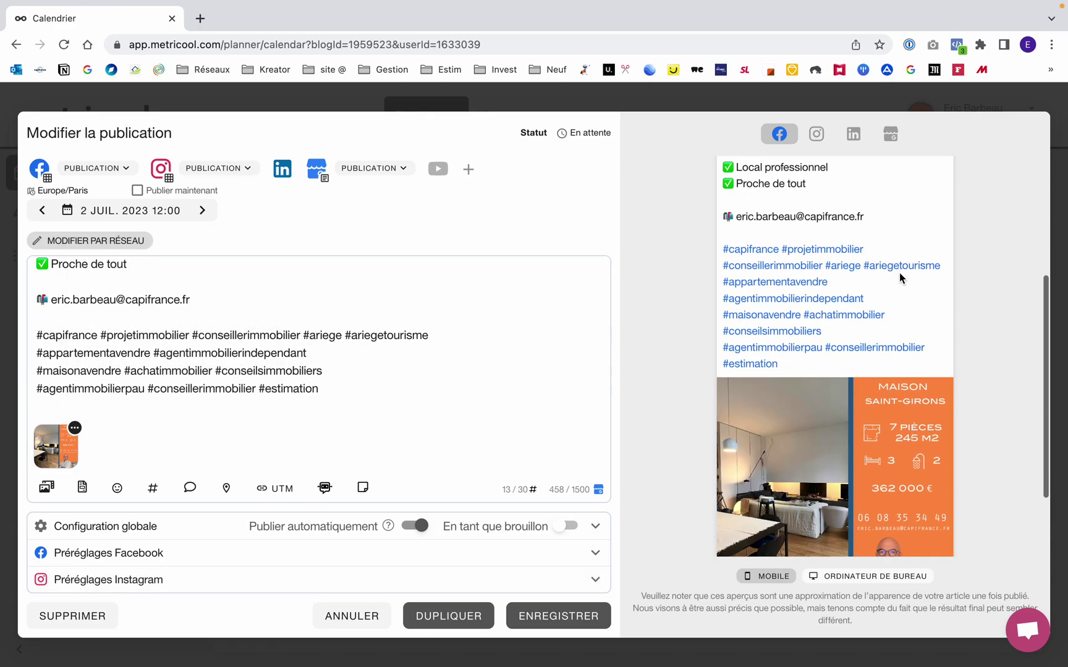
pyautogui.scroll(-3, 899, 272)
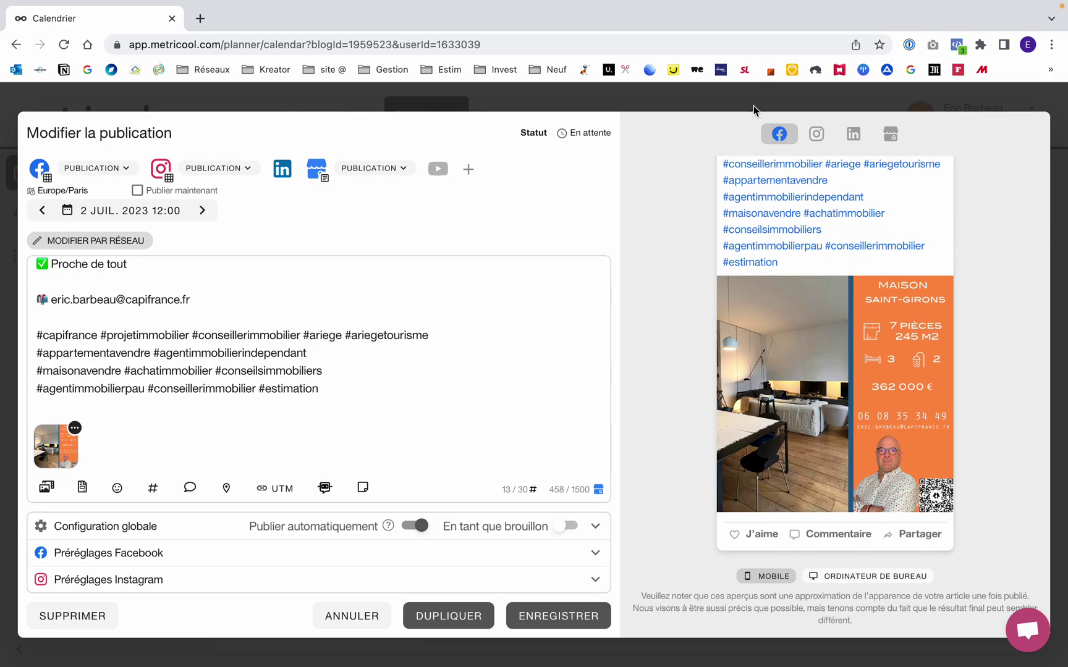
pyautogui.click(815, 133)
pyautogui.scroll(5, 874, 330)
pyautogui.scroll(2, 874, 330)
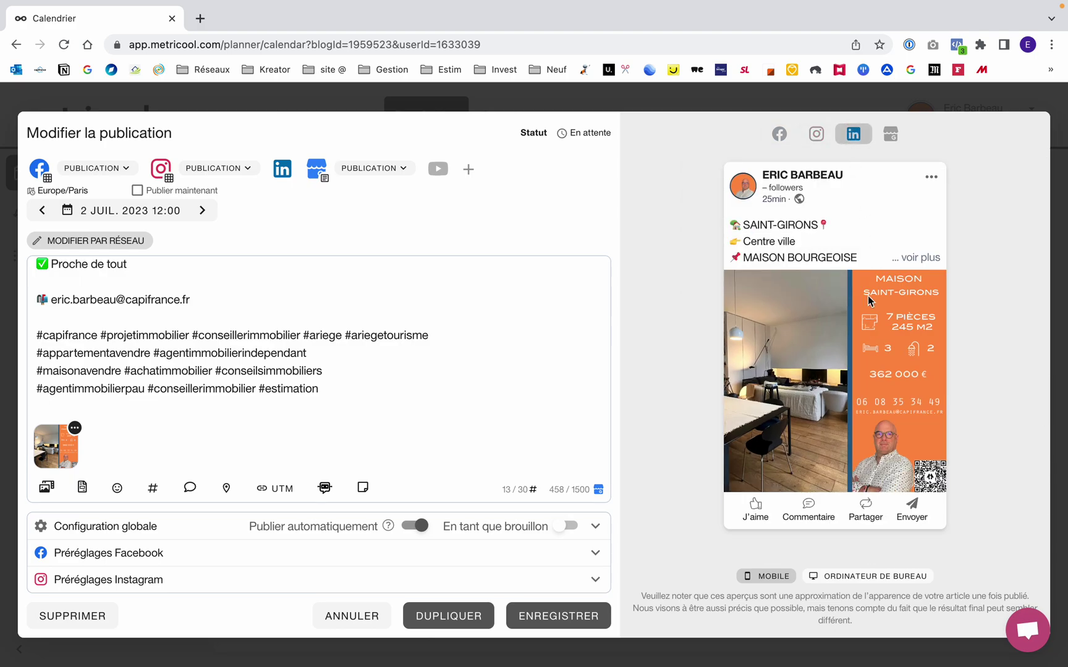
pyautogui.click(890, 137)
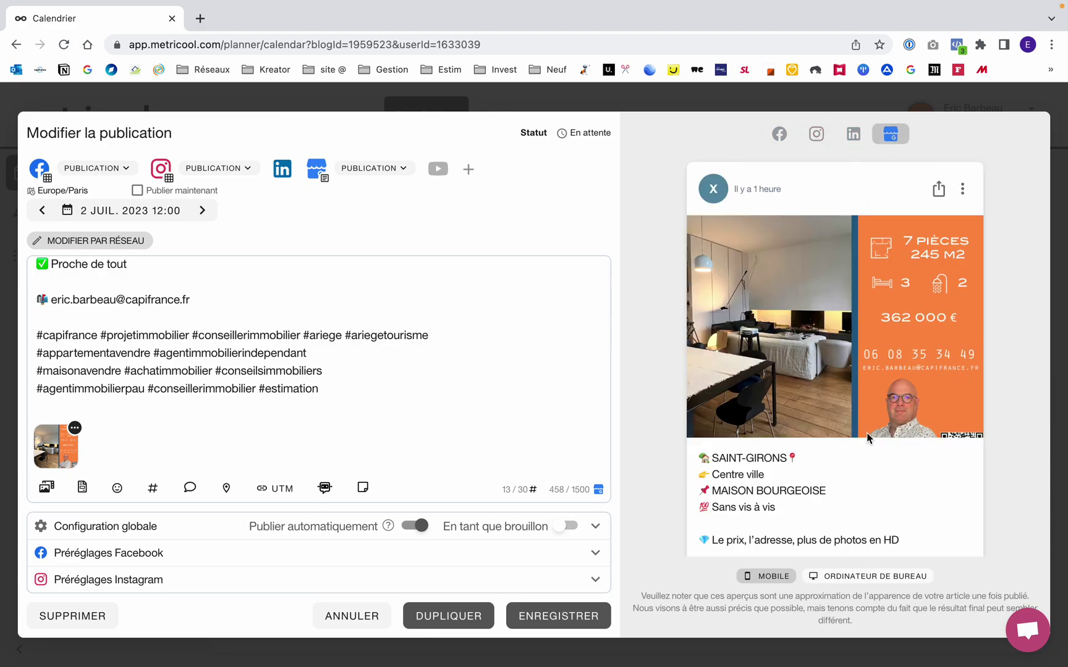
pyautogui.click(780, 135)
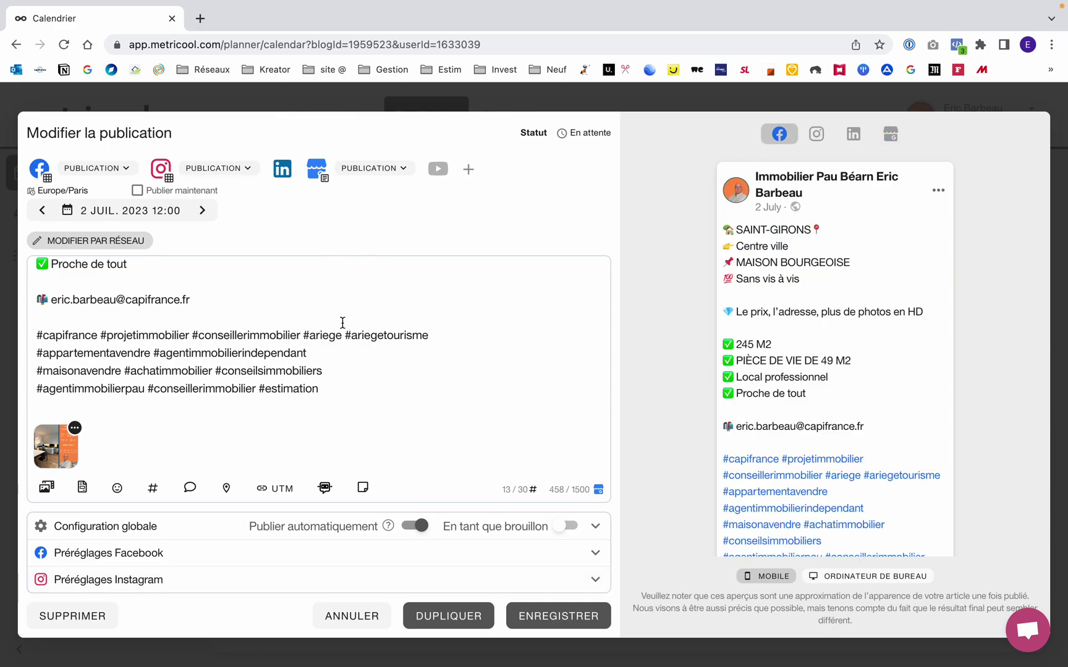
# Step: Save the SAINT-GIRONS post scheduled for 2 July 2023 at 12:00
pyautogui.click(573, 616)
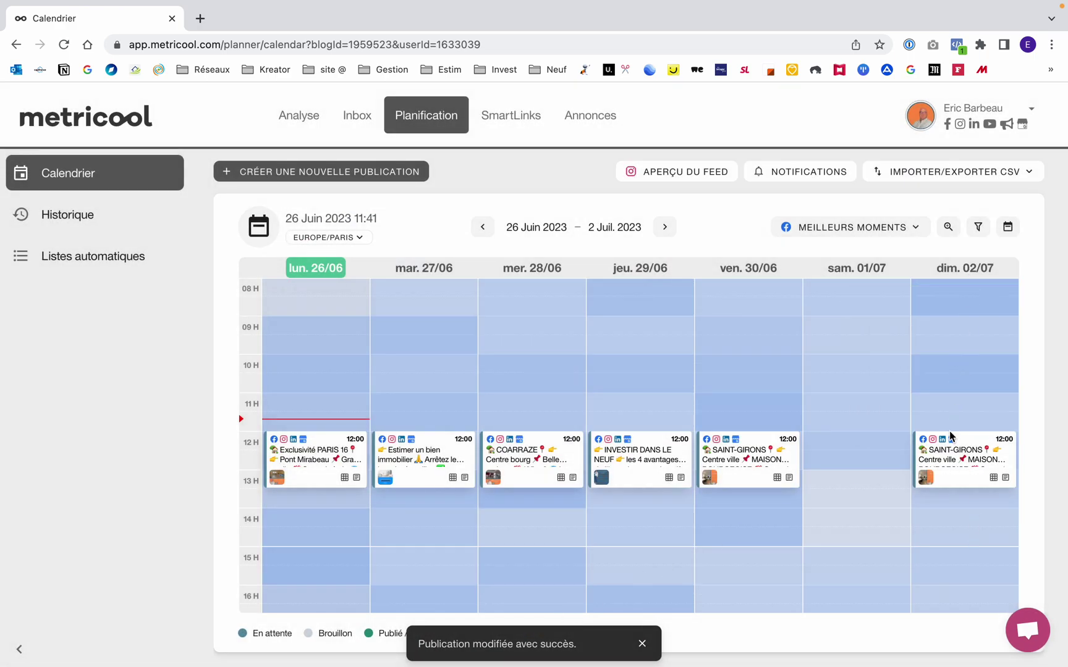
pyautogui.moveTo(951, 439)
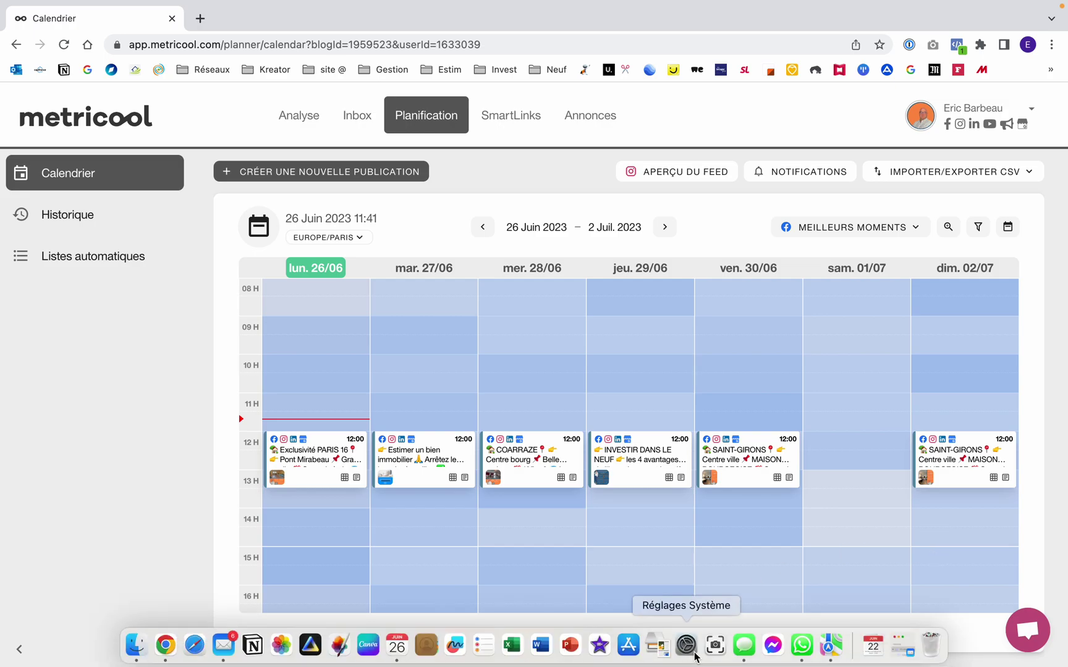
pyautogui.click(715, 645)
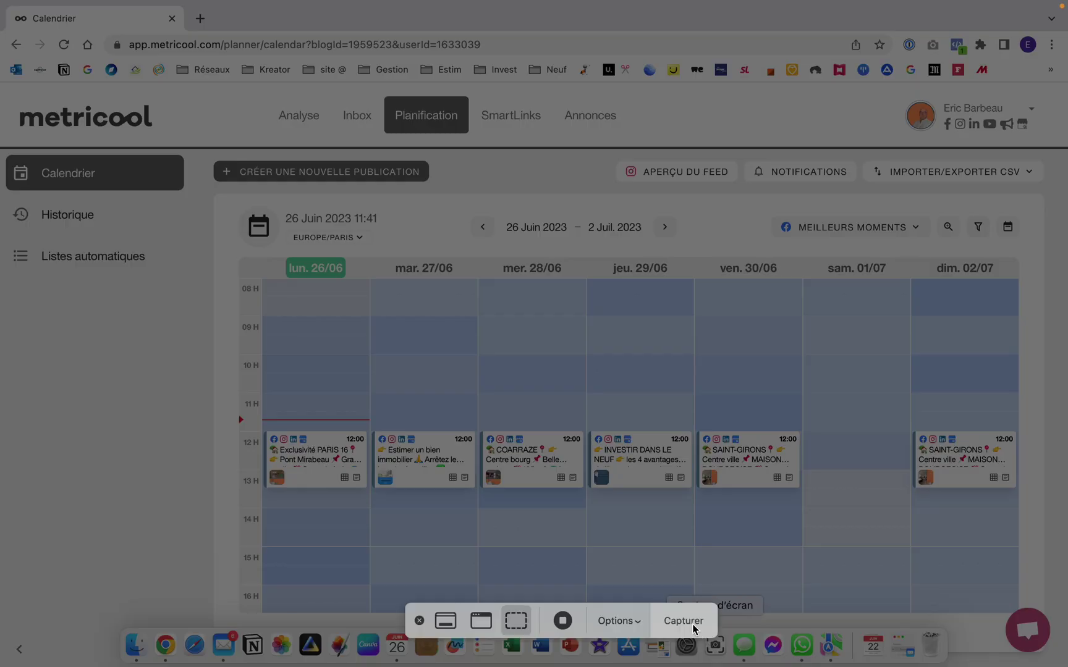